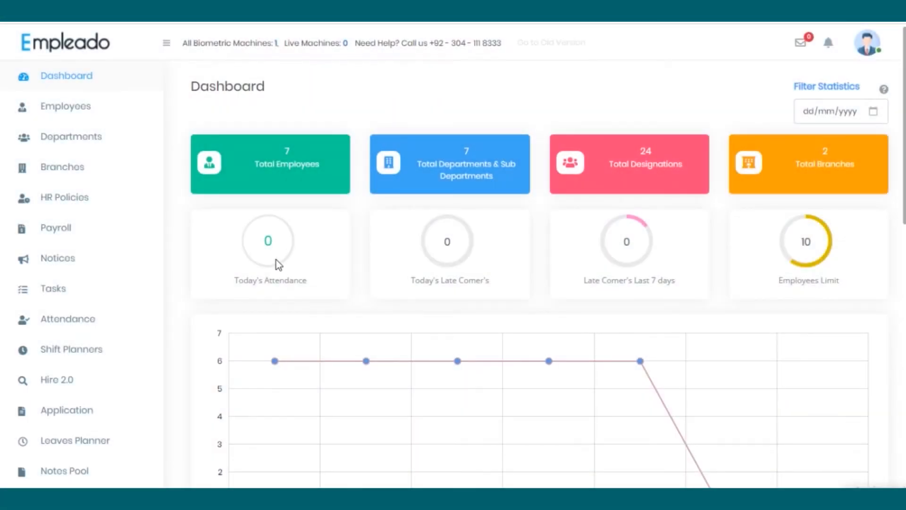
# Start creating a new HR policy and name it Attendance Policy.
pyautogui.click(38, 201)
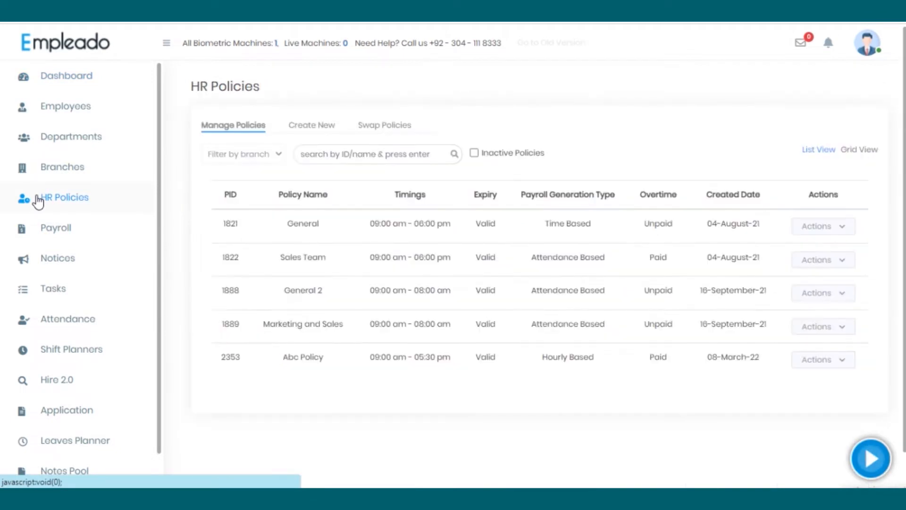
pyautogui.click(302, 128)
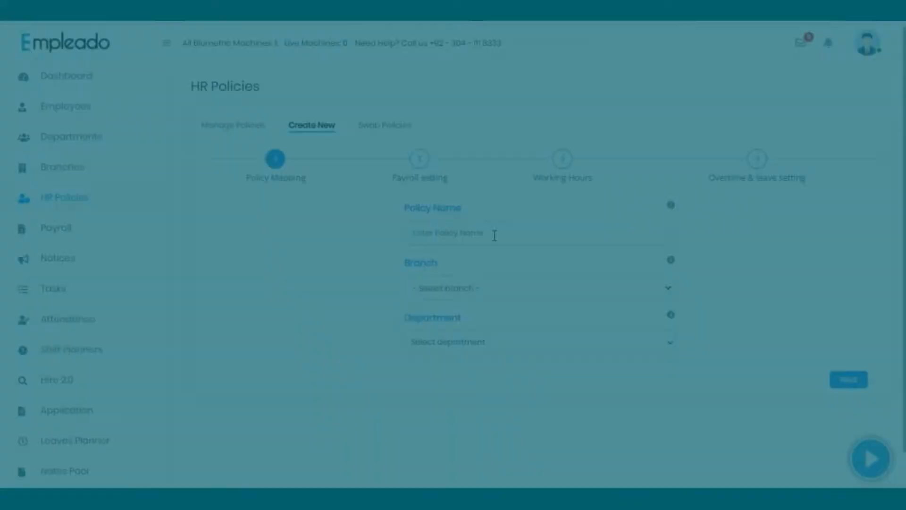
pyautogui.click(495, 235)
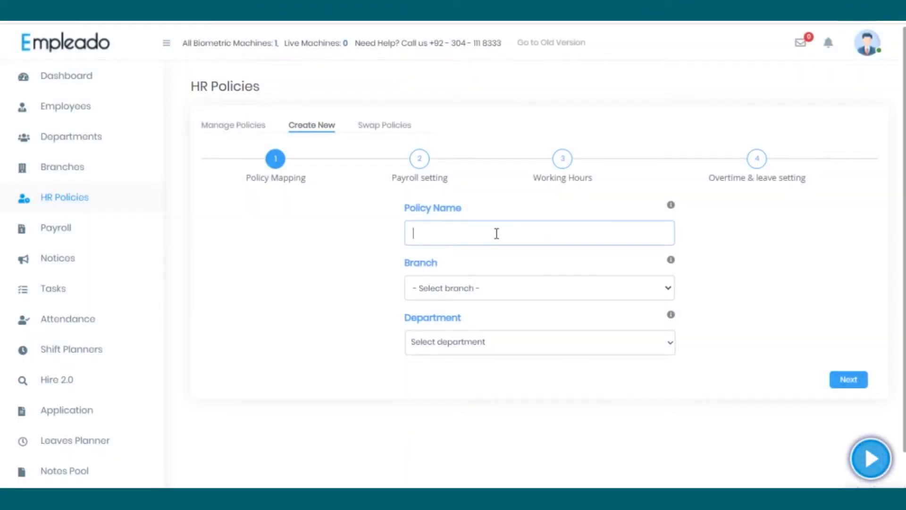
pyautogui.write('Attende')
pyautogui.write('nc')
pyautogui.press('BackSpace')
pyautogui.press('BackSpace')
pyautogui.press('BackSpace')
pyautogui.write('a')
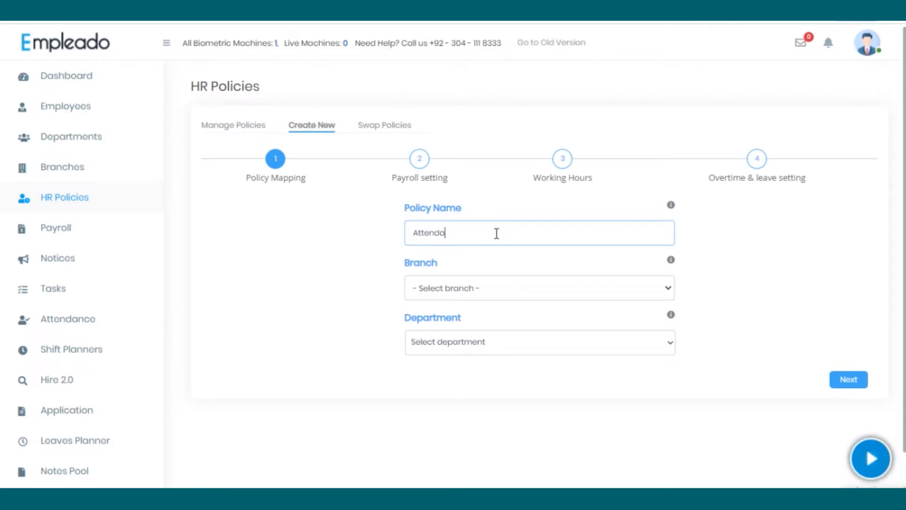
pyautogui.write('nce P')
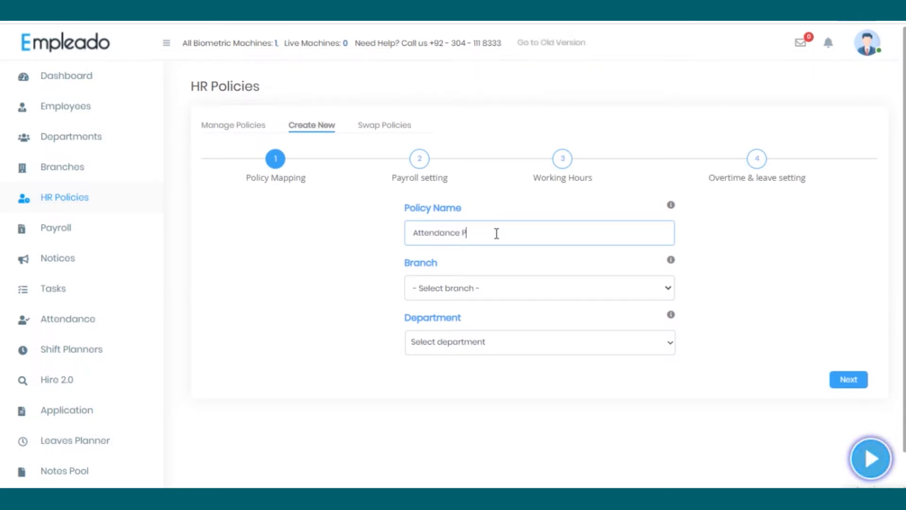
pyautogui.write('olicy')
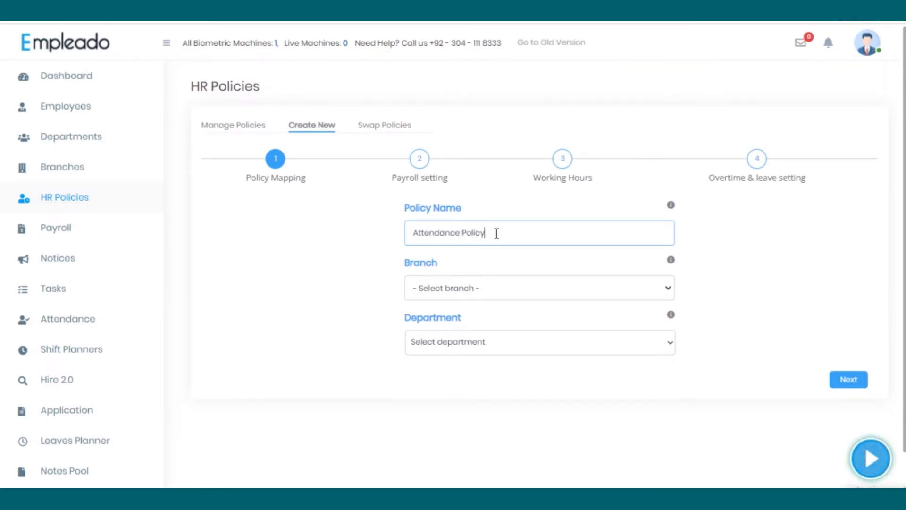
# Assign the policy to the Veevo Tech branch and a department, and continue to the payroll settings.
pyautogui.click(599, 287)
pyautogui.click(533, 331)
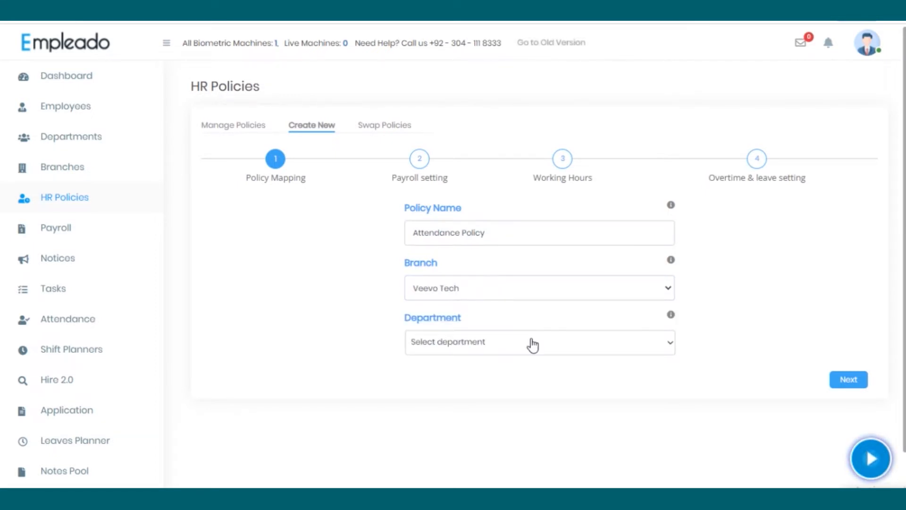
pyautogui.click(532, 343)
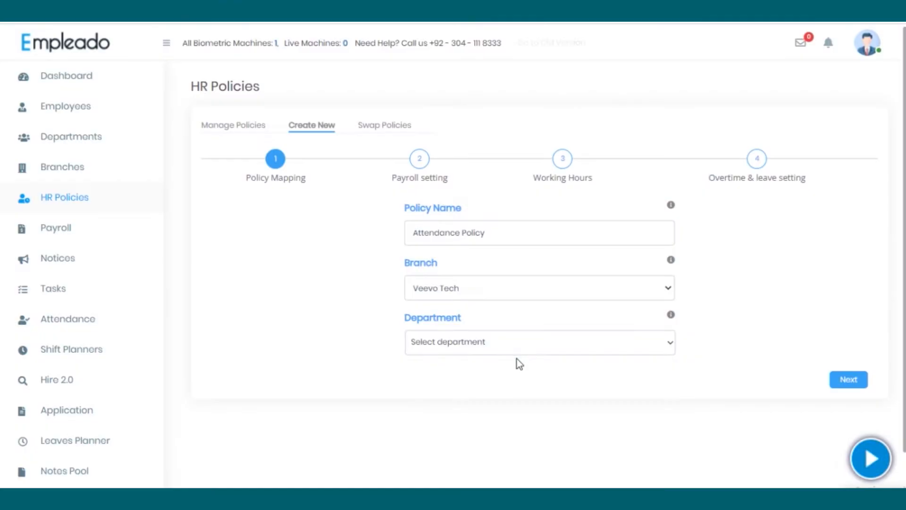
pyautogui.click(649, 351)
pyautogui.click(635, 369)
pyautogui.click(860, 382)
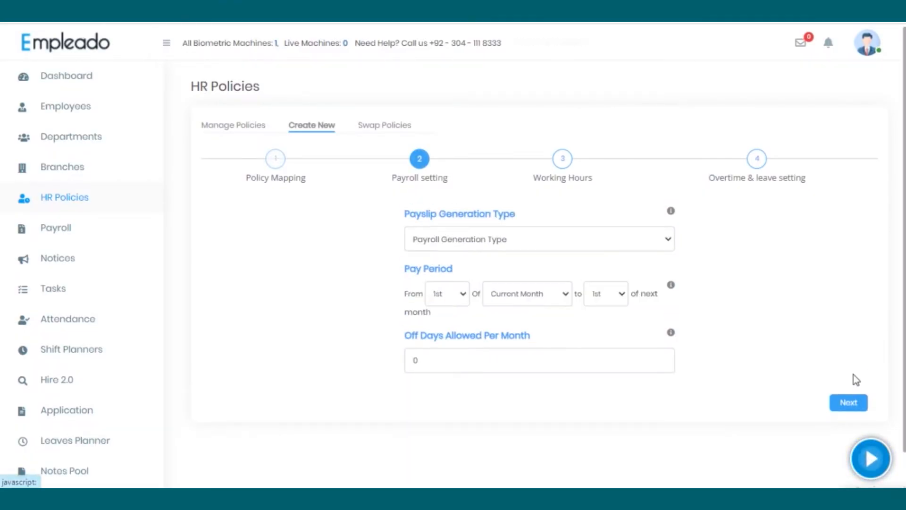
# Try the Time Base and Attendance Base options as the policy's payslip generation type.
pyautogui.click(579, 240)
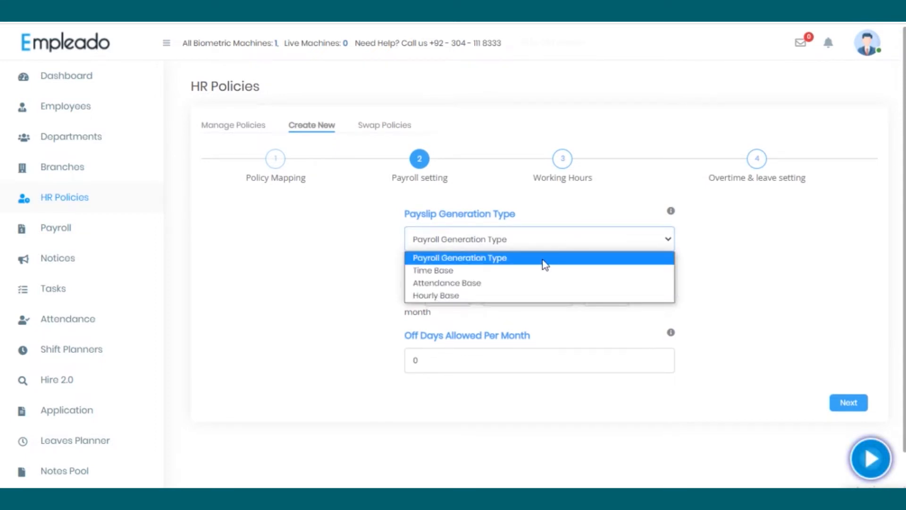
pyautogui.click(539, 270)
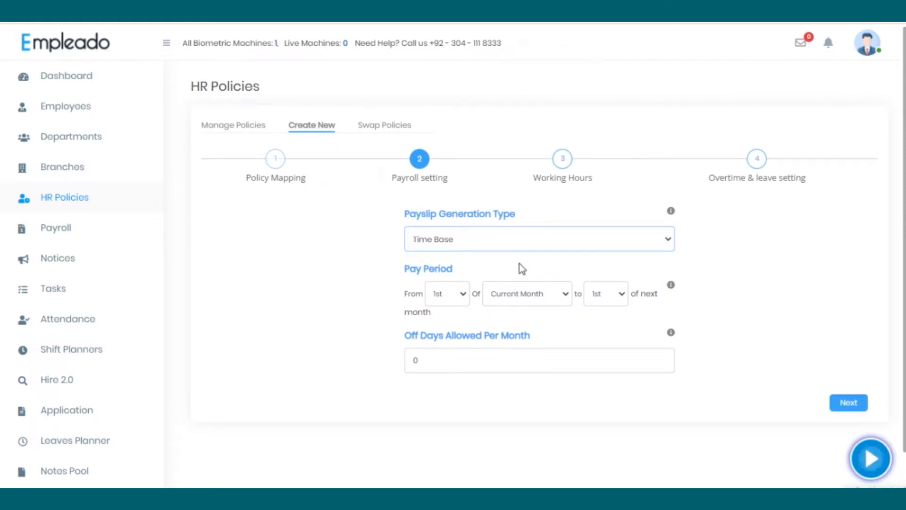
pyautogui.click(524, 246)
pyautogui.click(506, 285)
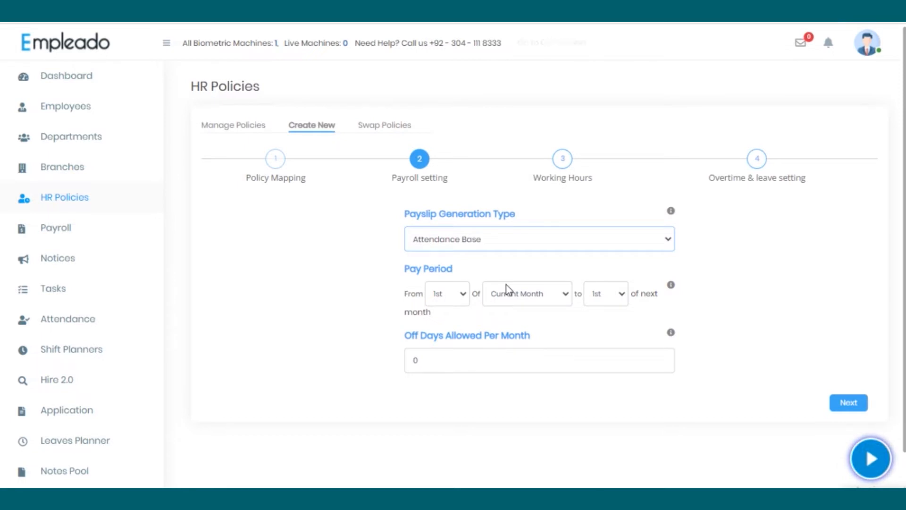
# Set payslip generation to Hourly Base with 6 required working hours, 10 required minutes and 12 max shift retaining hours.
pyautogui.click(474, 241)
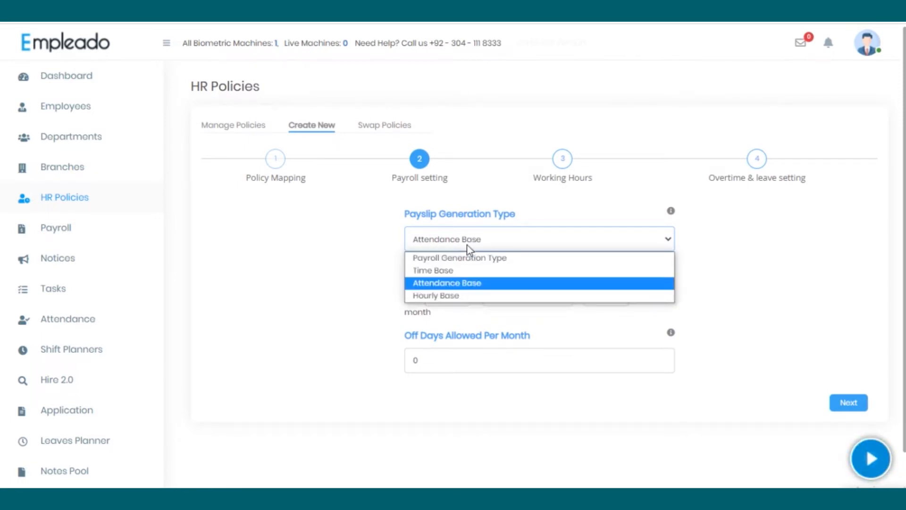
pyautogui.click(460, 295)
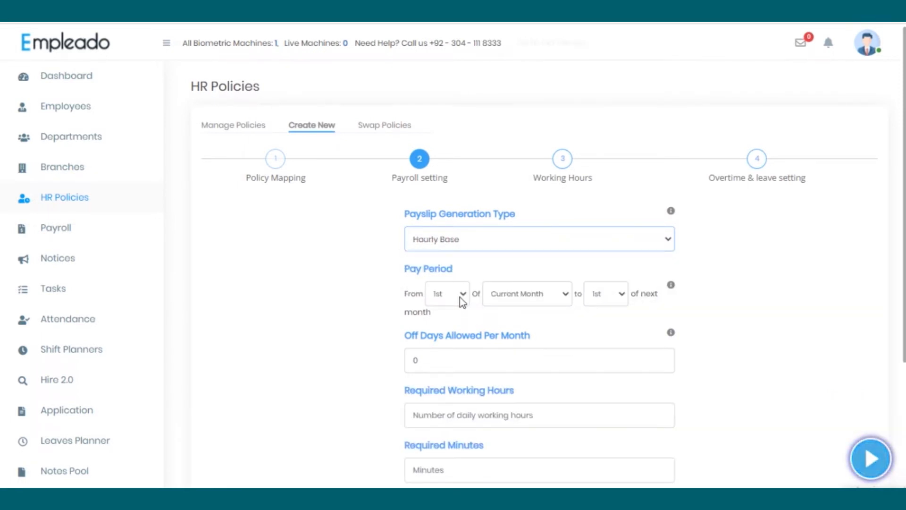
pyautogui.scroll(-3, 476, 317)
pyautogui.click(446, 286)
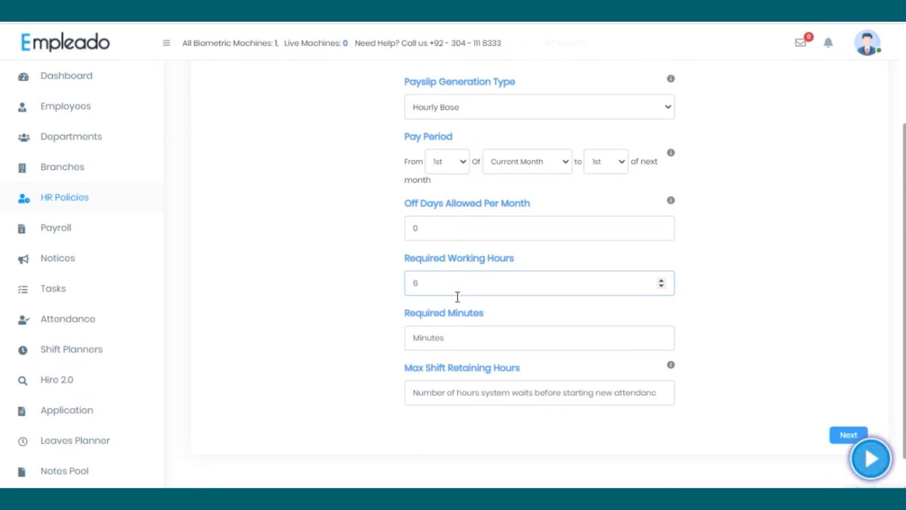
pyautogui.click(447, 338)
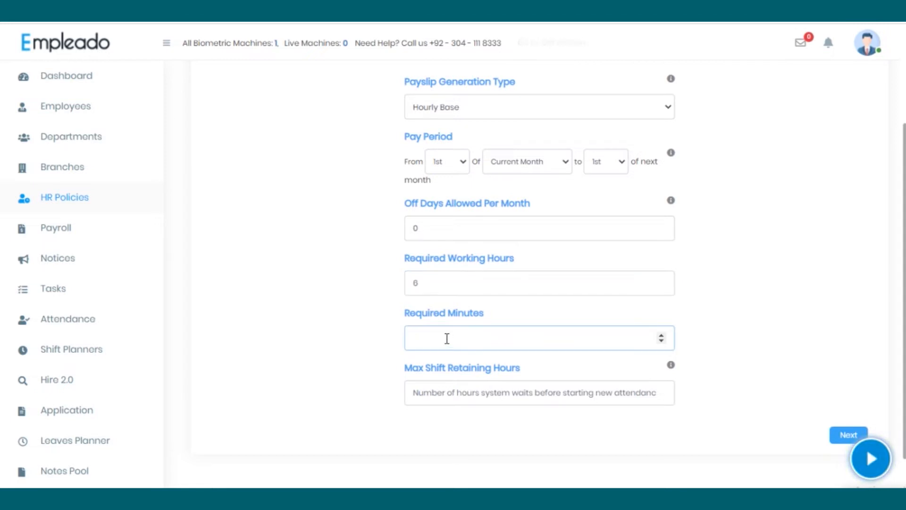
pyautogui.write('10')
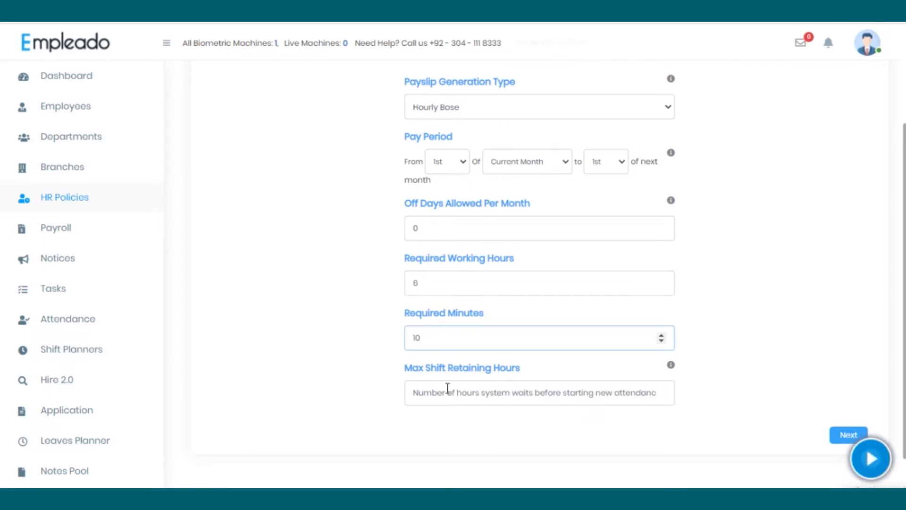
pyautogui.click(432, 392)
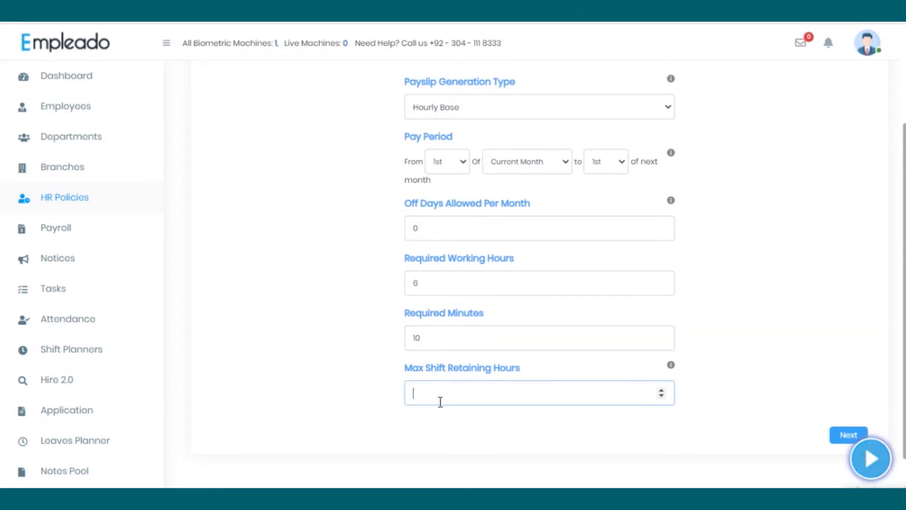
pyautogui.write('12')
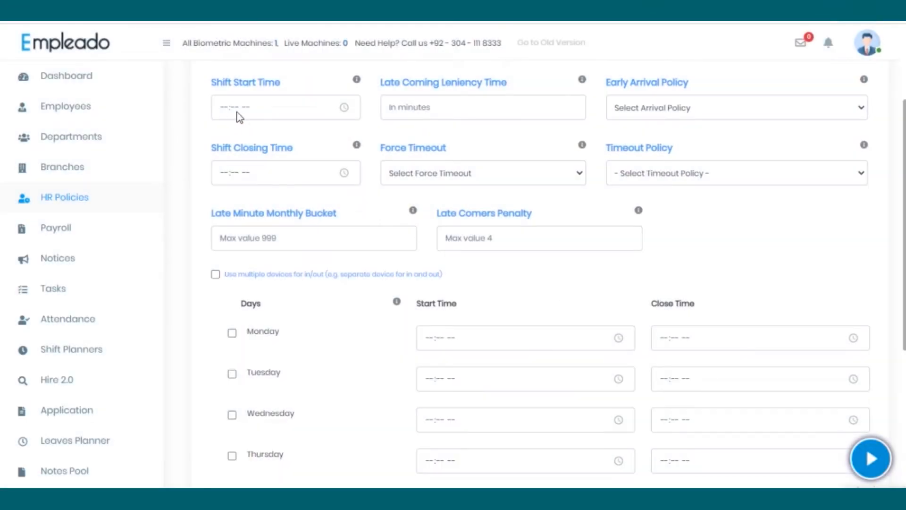
# Set the shift start time to 08:00 am and the shift closing time to 06:00 pm.
pyautogui.click(226, 108)
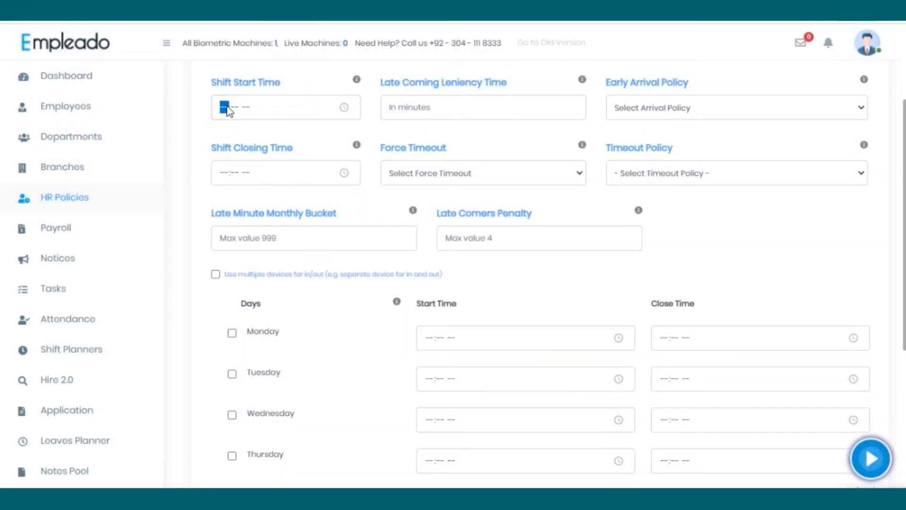
pyautogui.write('0900')
pyautogui.write('a')
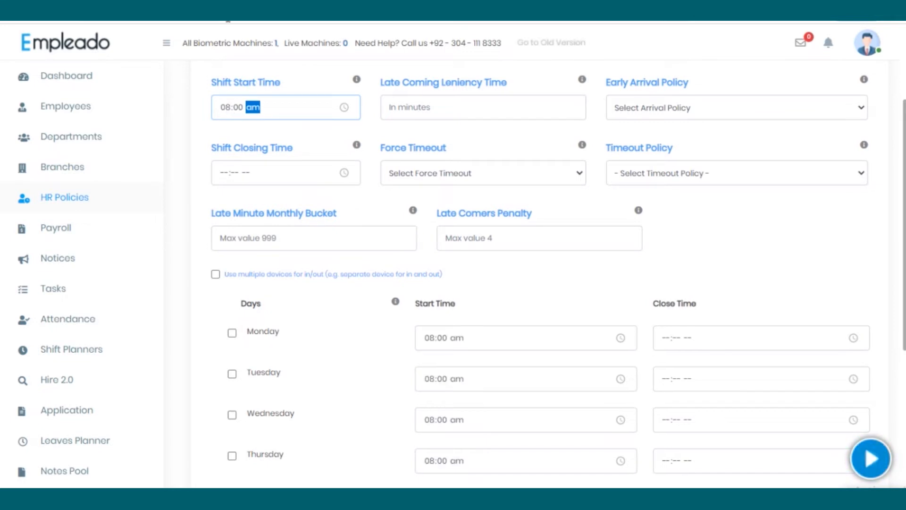
pyautogui.click(222, 175)
pyautogui.write('06:')
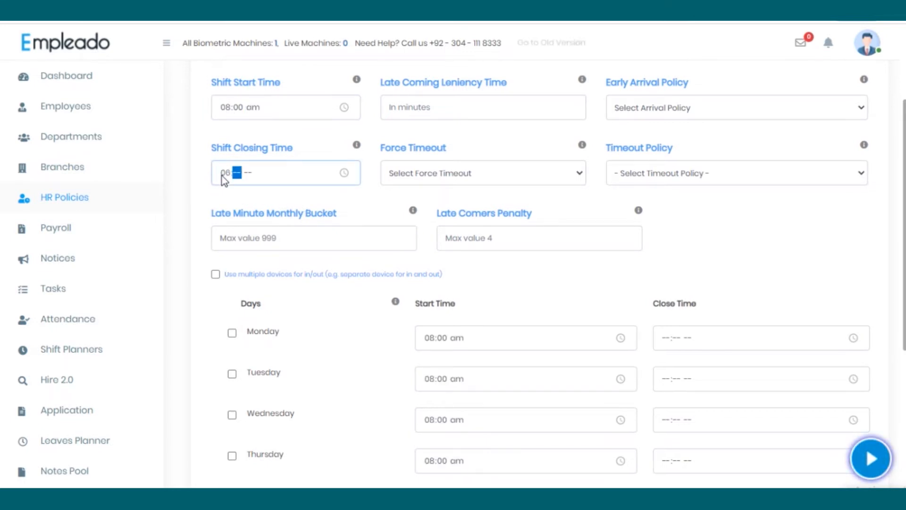
pyautogui.write('00 ')
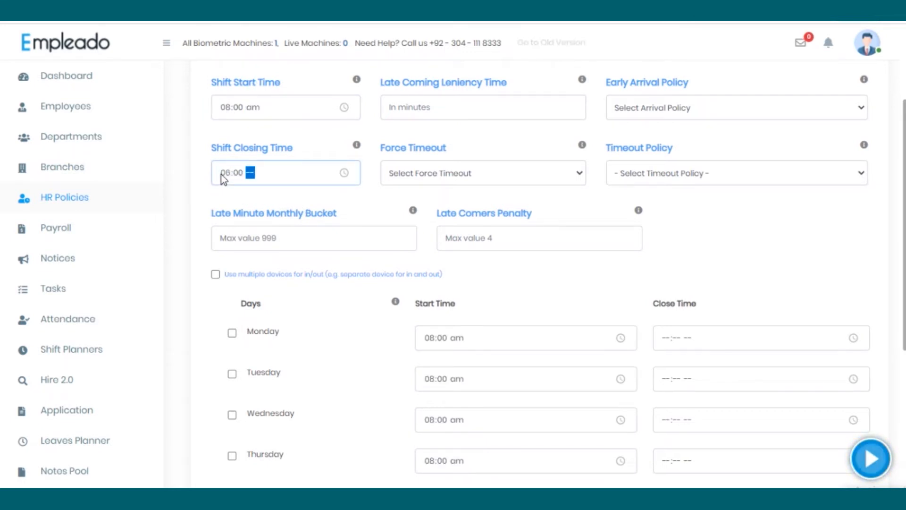
pyautogui.write('pm')
# Set the late coming leniency time to 10 minutes and the early arrival policy to Shift Time.
pyautogui.click(514, 108)
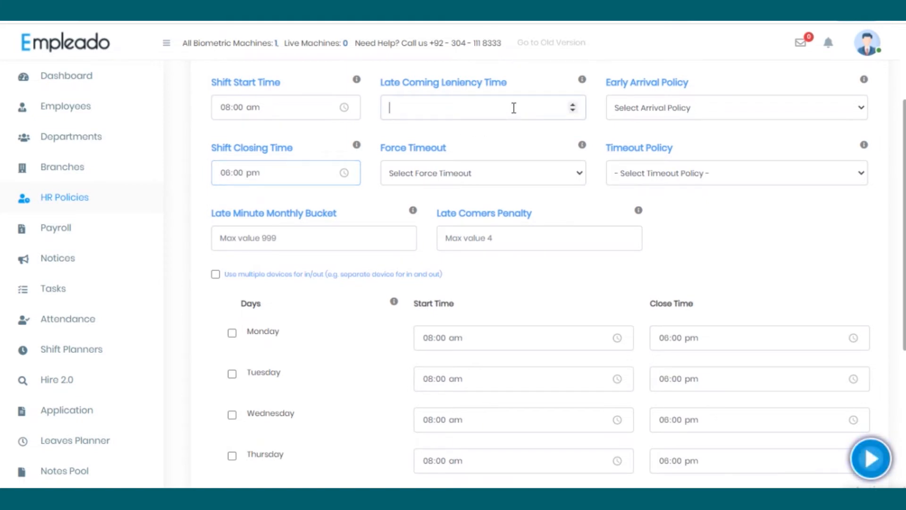
pyautogui.write('10')
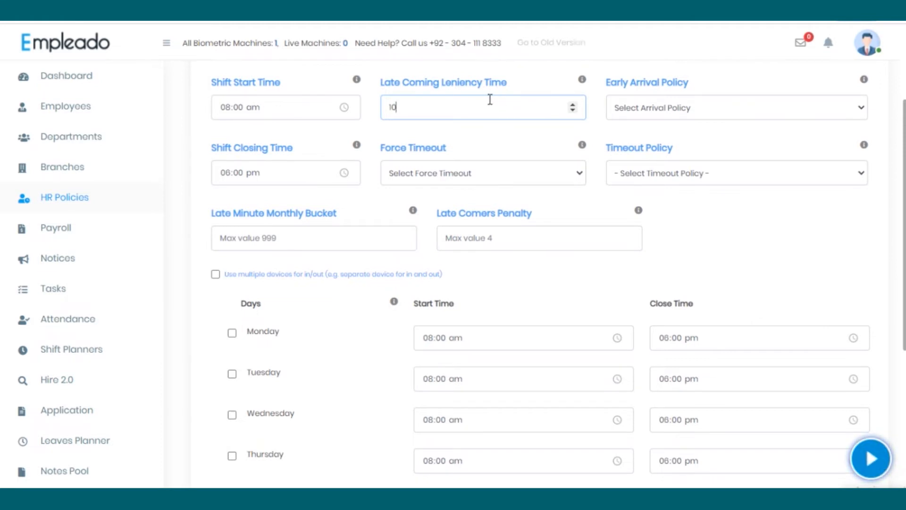
pyautogui.click(693, 108)
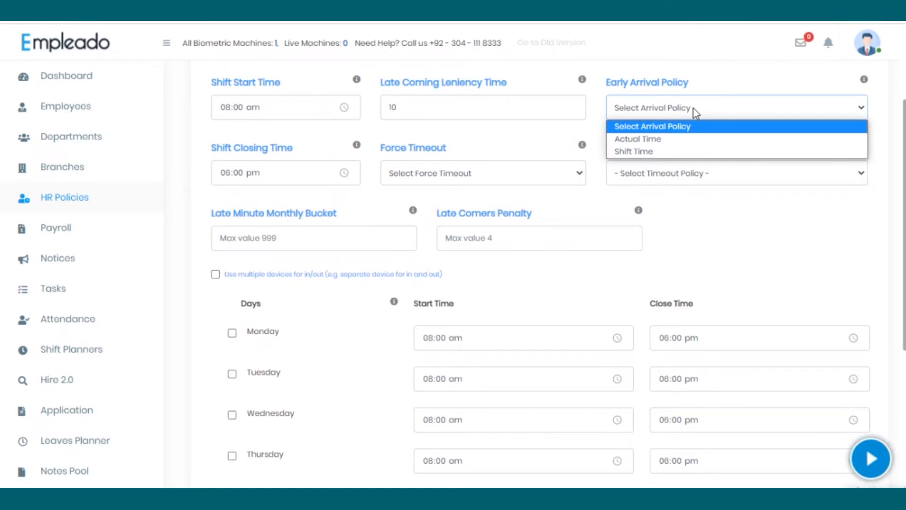
pyautogui.click(696, 139)
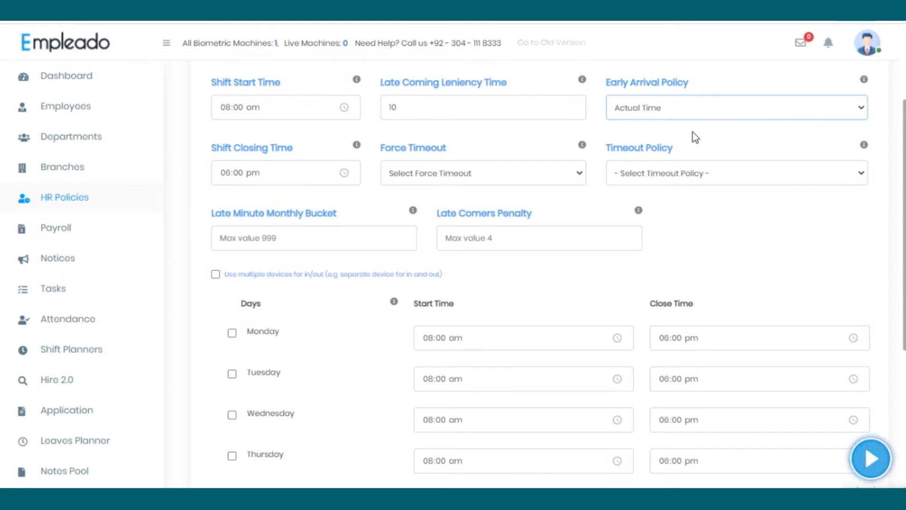
pyautogui.click(692, 115)
pyautogui.click(681, 152)
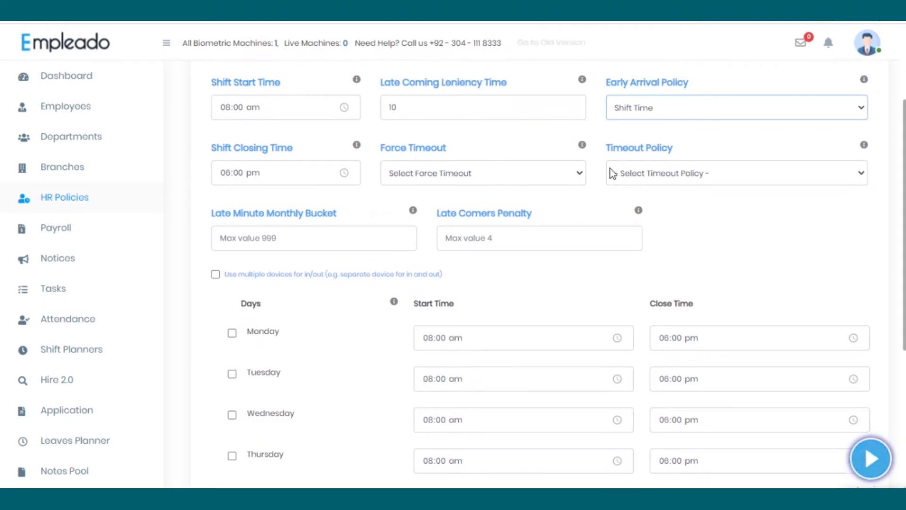
# Set the force timeout to 02 hours and the timeout policy to Present.
pyautogui.click(563, 176)
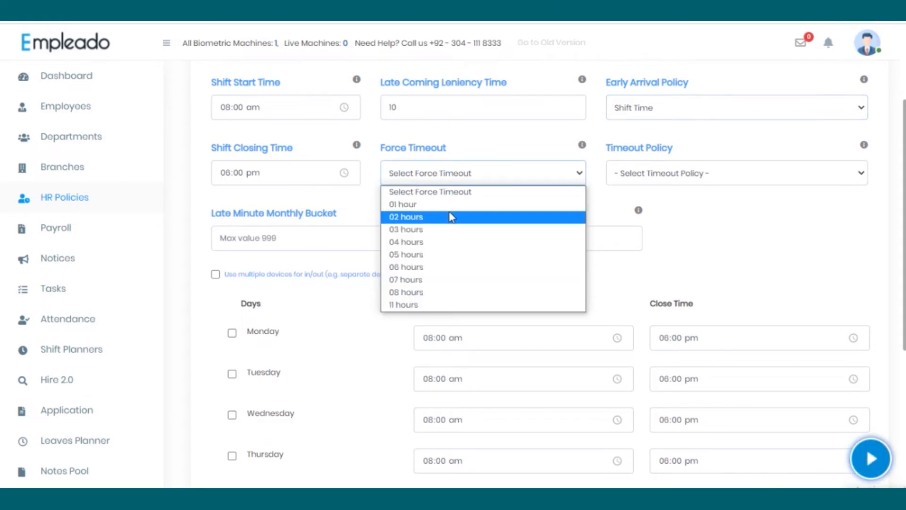
pyautogui.press('Escape')
pyautogui.click(448, 216)
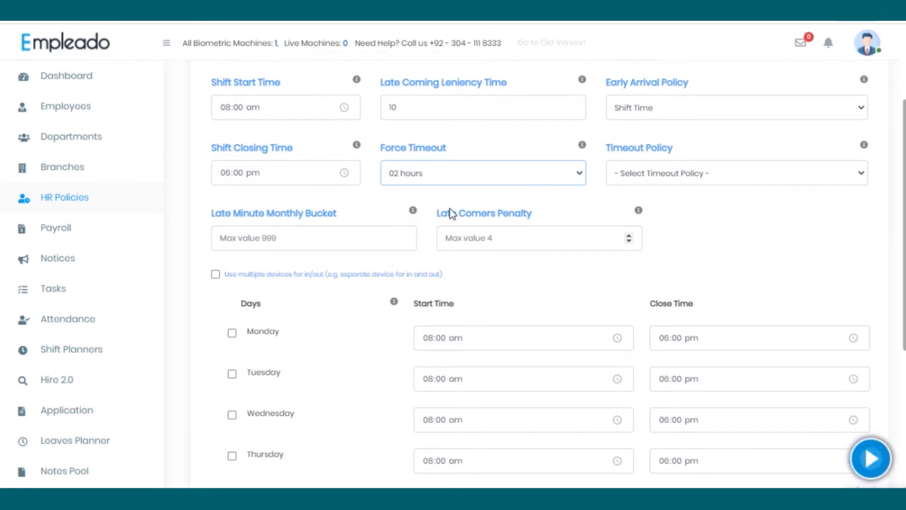
pyautogui.click(709, 180)
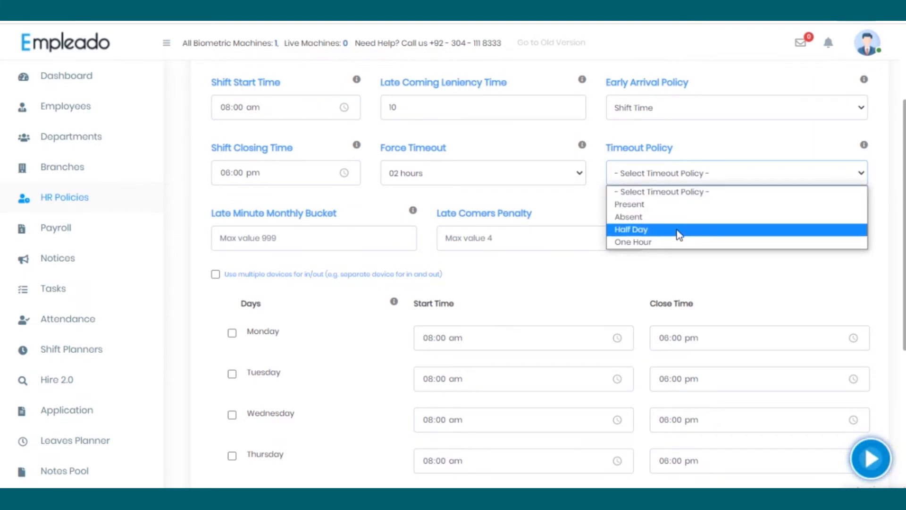
pyautogui.click(656, 206)
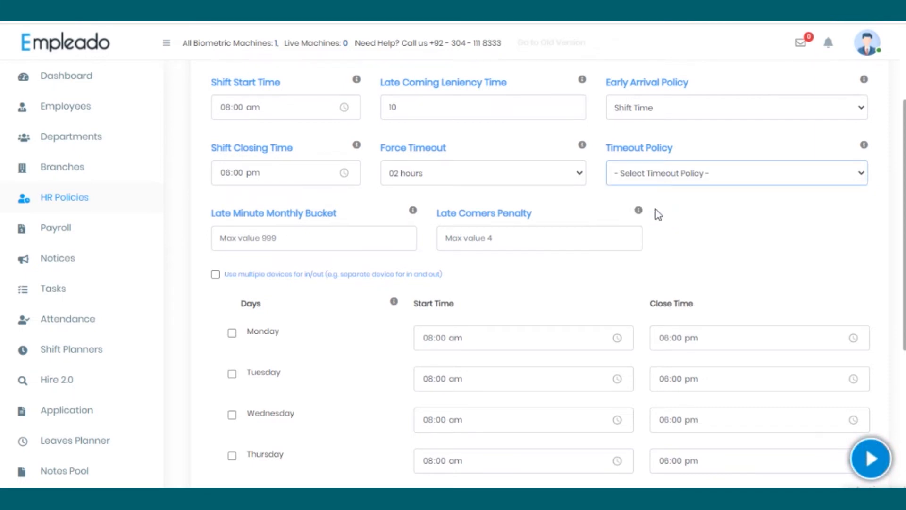
# Set the late minute monthly bucket to 300 and the late comers penalty to 1.5.
pyautogui.click(298, 231)
pyautogui.write('3')
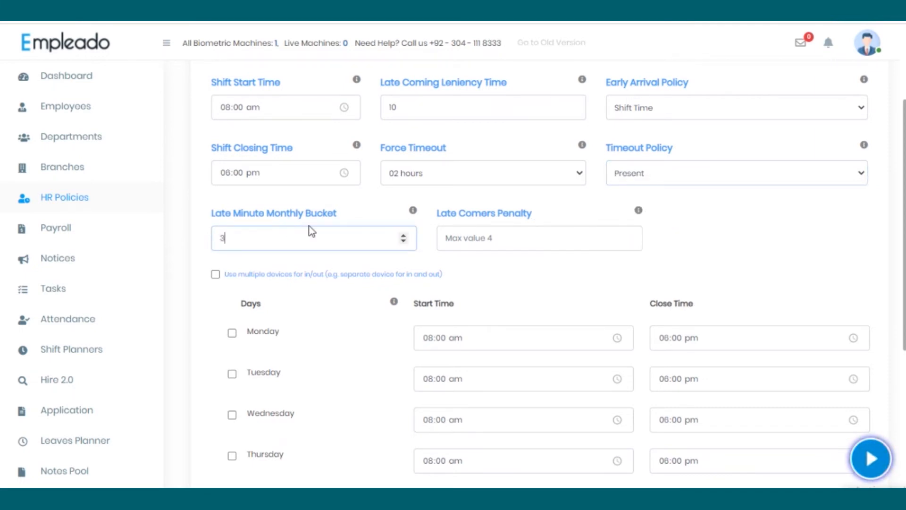
pyautogui.write('00')
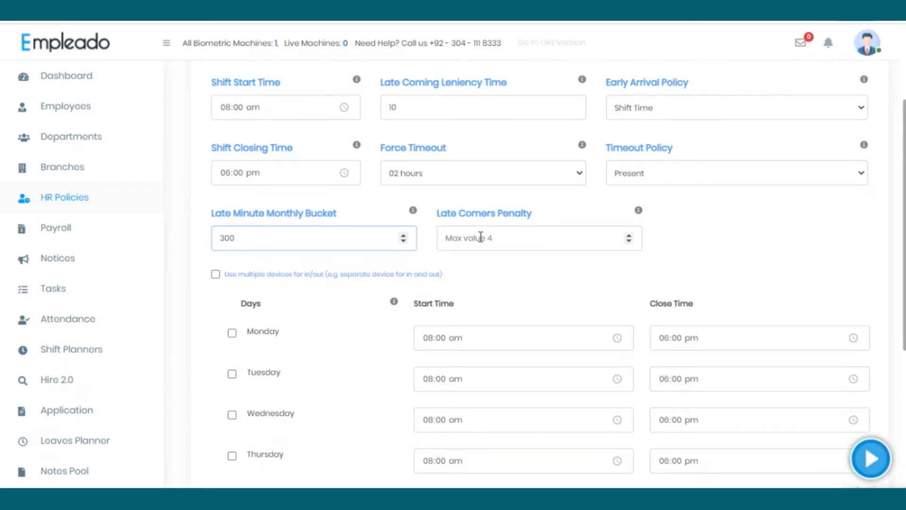
pyautogui.click(482, 239)
pyautogui.write('1.5')
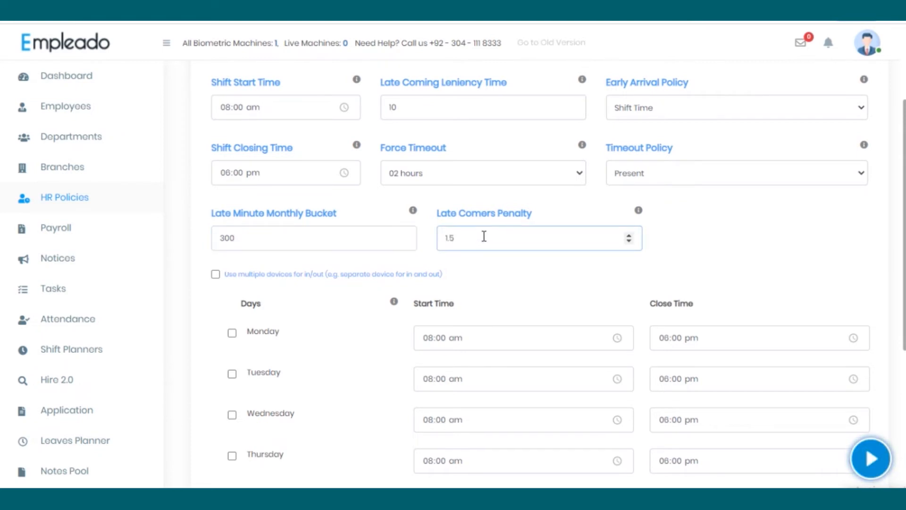
# Mark Monday, Tuesday, Wednesday and Thursday as working days in the working hours settings.
pyautogui.scroll(-1, 508, 258)
pyautogui.scroll(-1, 509, 257)
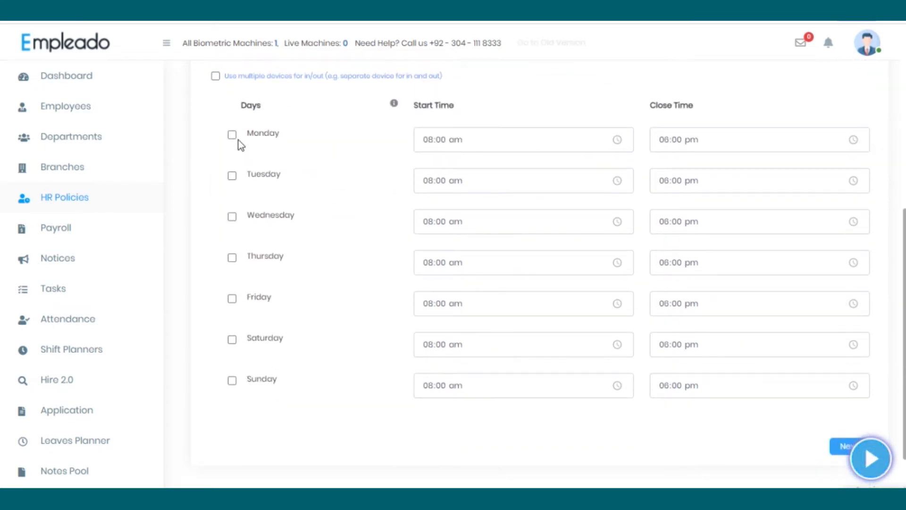
pyautogui.click(232, 136)
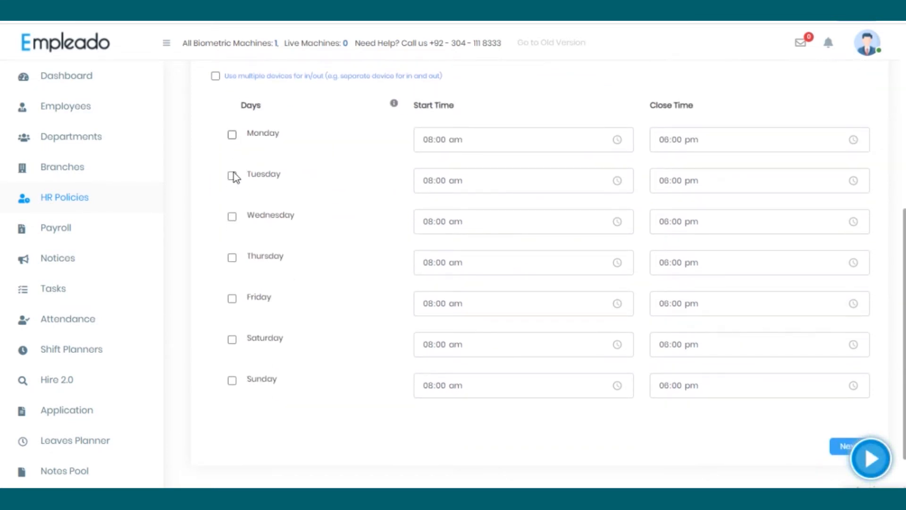
pyautogui.click(233, 218)
pyautogui.click(232, 257)
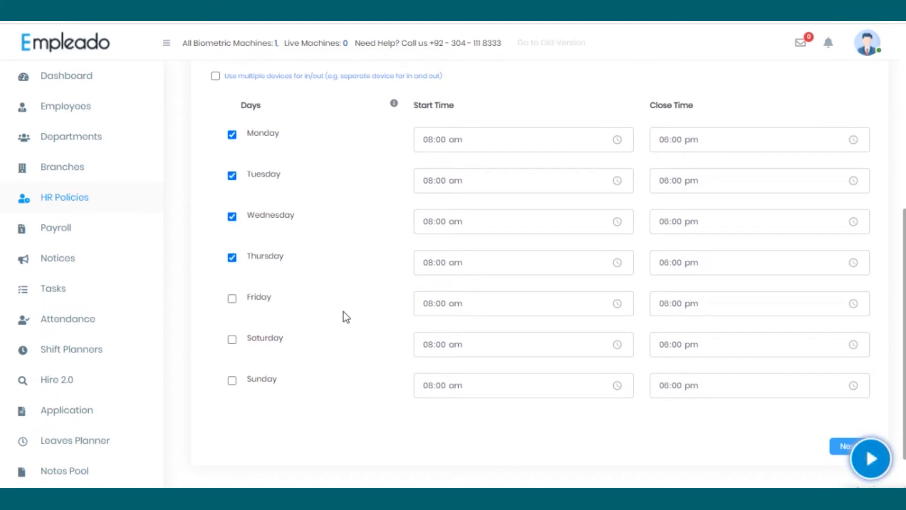
# Set the payslip generation type to Time Base in the payroll settings and return to the working hours settings.
pyautogui.scroll(-1, 340, 314)
pyautogui.scroll(7, 348, 319)
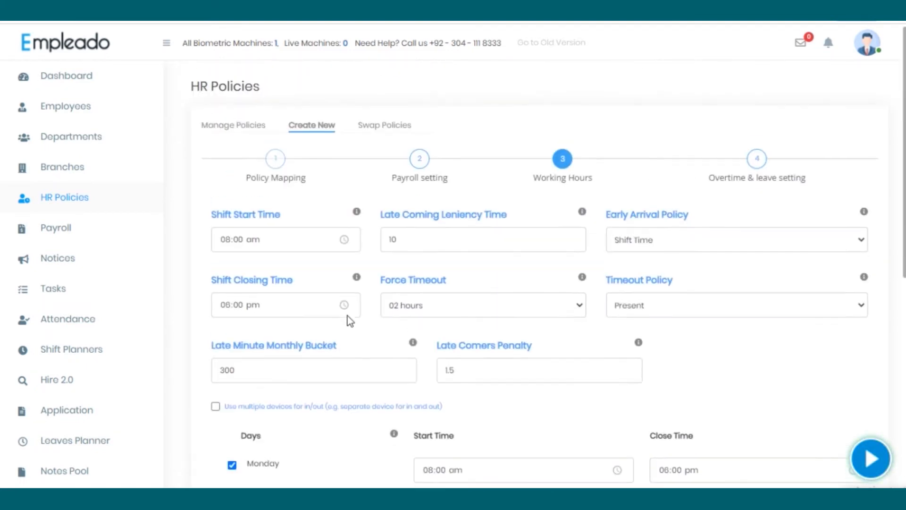
pyautogui.click(420, 160)
pyautogui.click(429, 240)
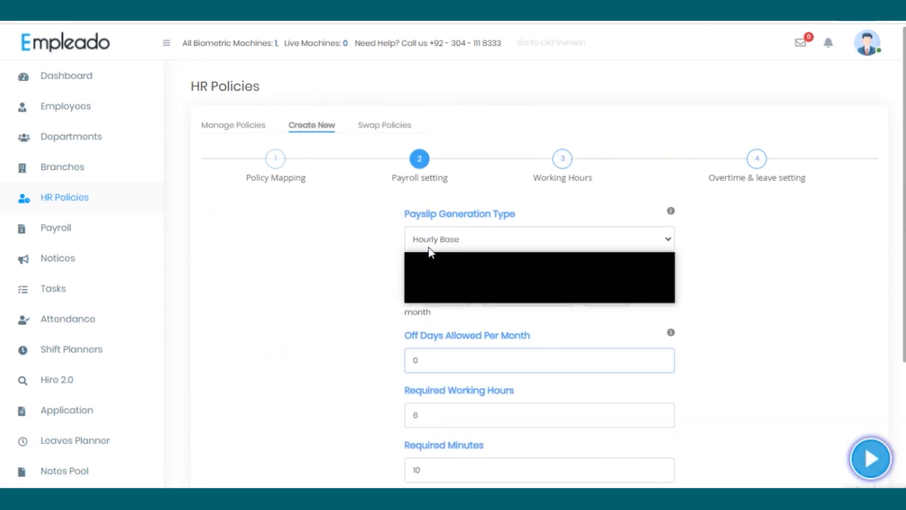
pyautogui.click(431, 270)
pyautogui.click(561, 160)
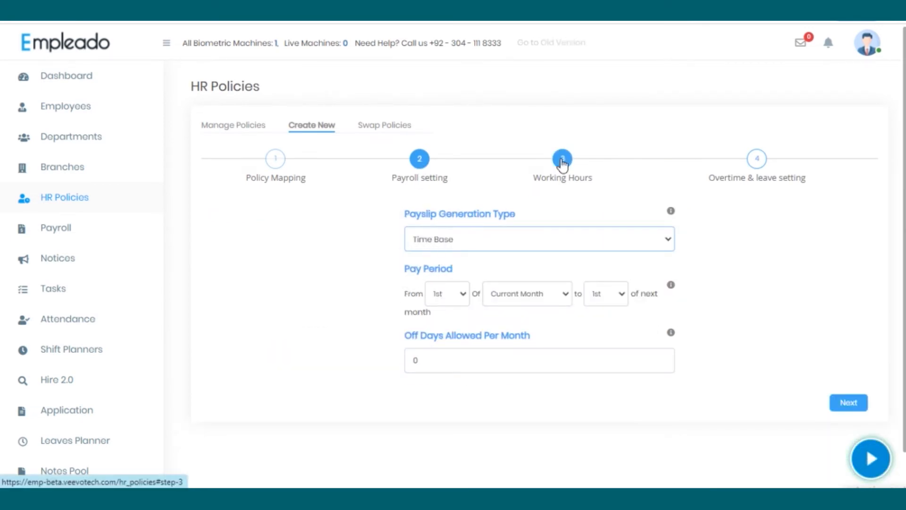
# Add a per day percentage attendance rule covering the 0 to 50 range with a percentage of 30.
pyautogui.scroll(-8, 338, 253)
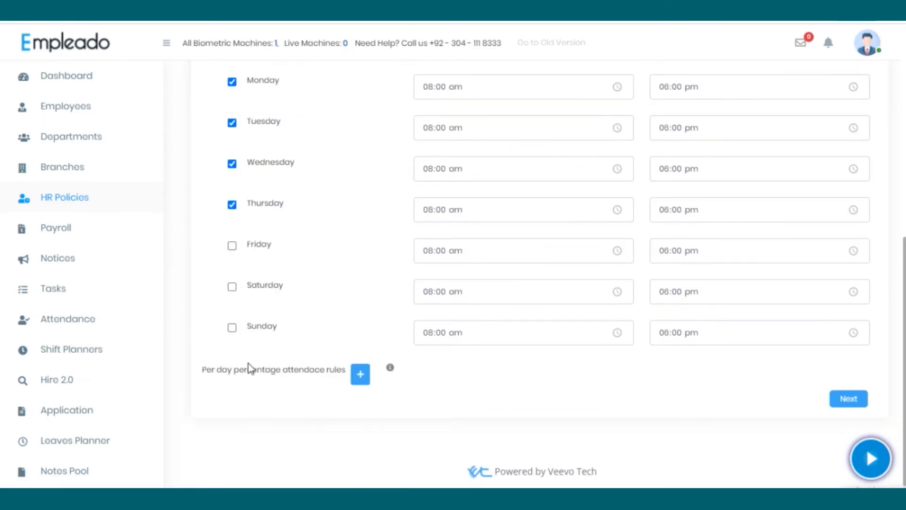
pyautogui.click(358, 375)
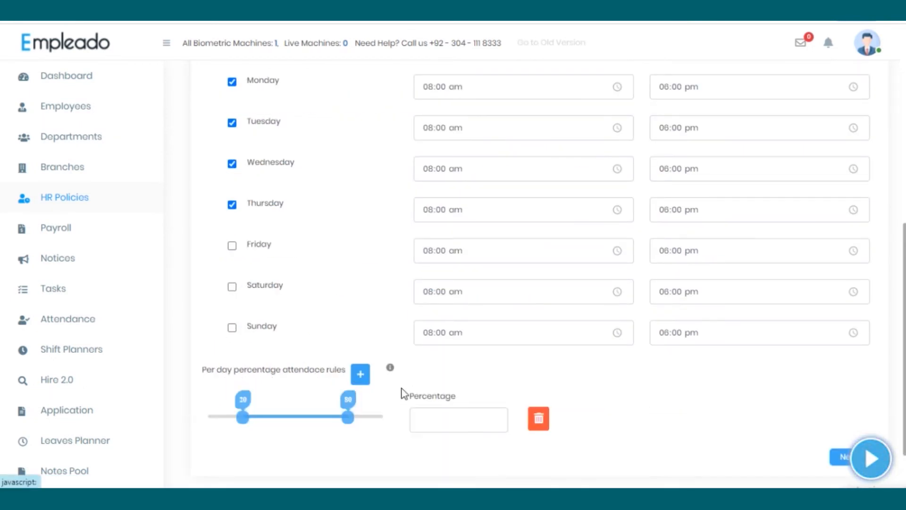
pyautogui.scroll(-3, 504, 370)
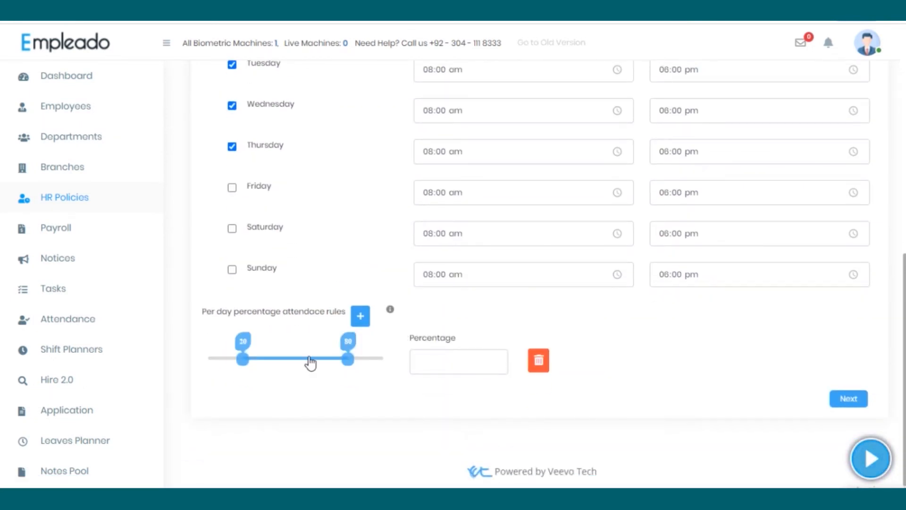
pyautogui.moveTo(241, 360); pyautogui.dragTo(192, 348)
pyautogui.moveTo(350, 361); pyautogui.dragTo(298, 365)
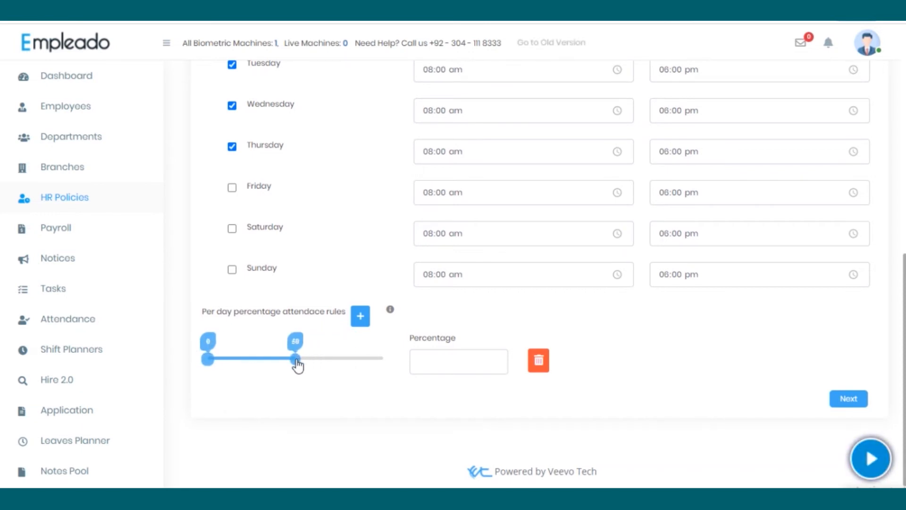
pyautogui.click(431, 360)
pyautogui.write('30')
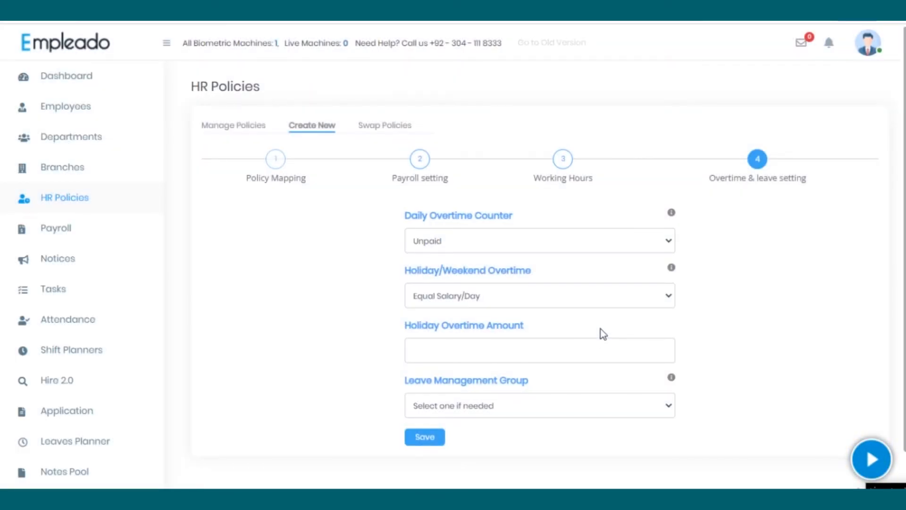
# Set the daily overtime counter to Paid, with overtime starting 40 minutes after duty closing.
pyautogui.click(555, 244)
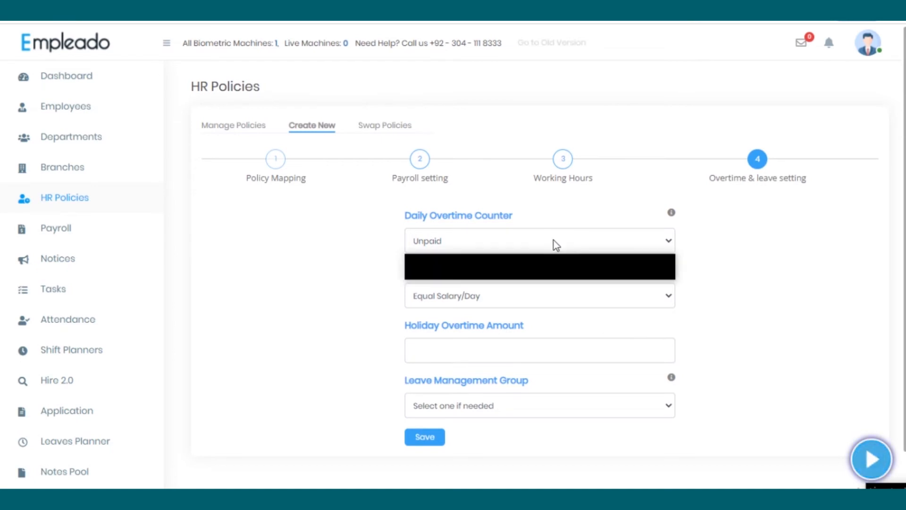
pyautogui.click(446, 272)
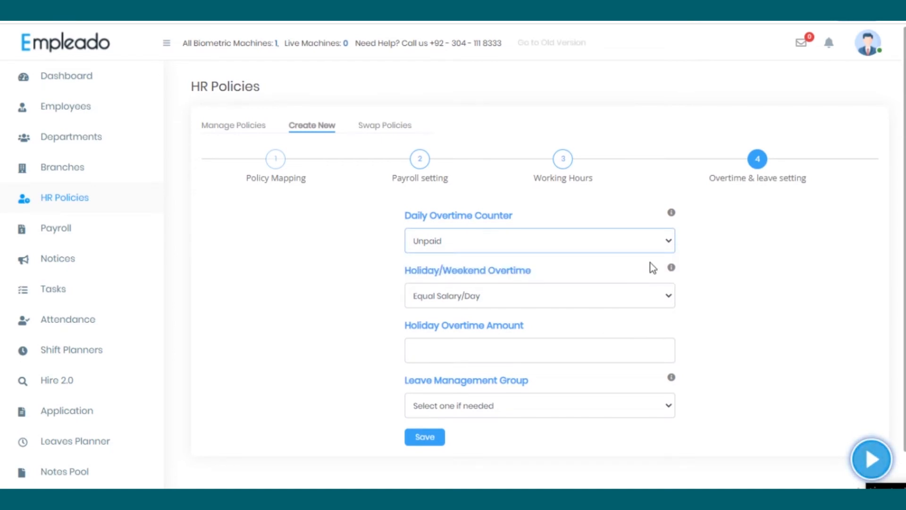
pyautogui.scroll(-1, 688, 256)
pyautogui.click(442, 227)
pyautogui.moveTo(442, 227); pyautogui.dragTo(358, 226)
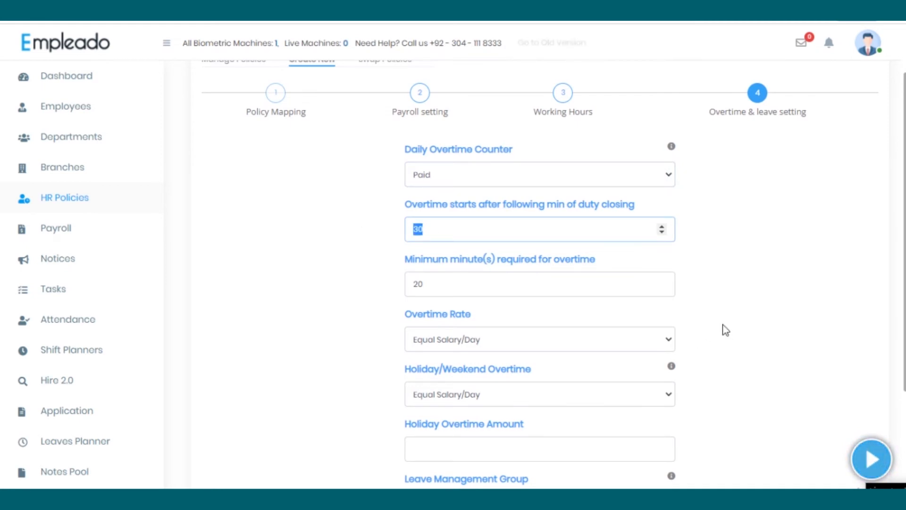
pyautogui.write('40')
# Set the minimum minutes required for overtime to 10.
pyautogui.scroll(-2, 593, 263)
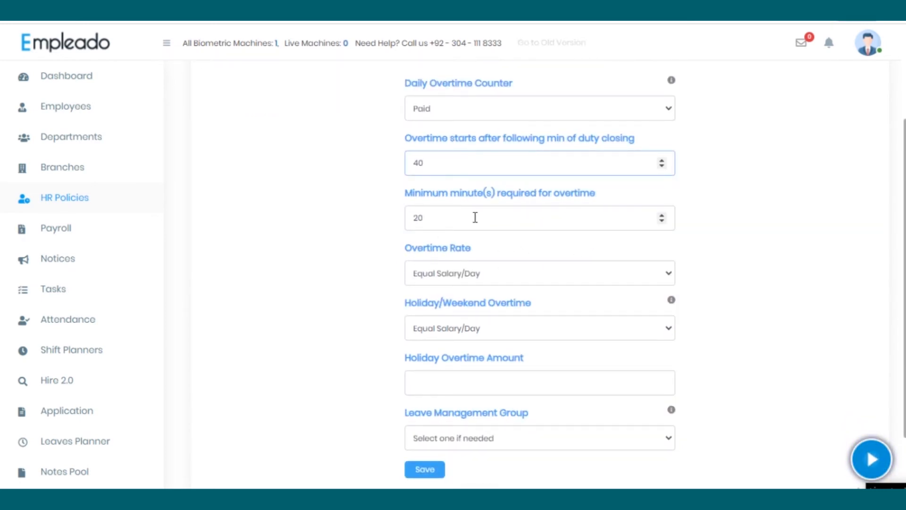
pyautogui.click(475, 218)
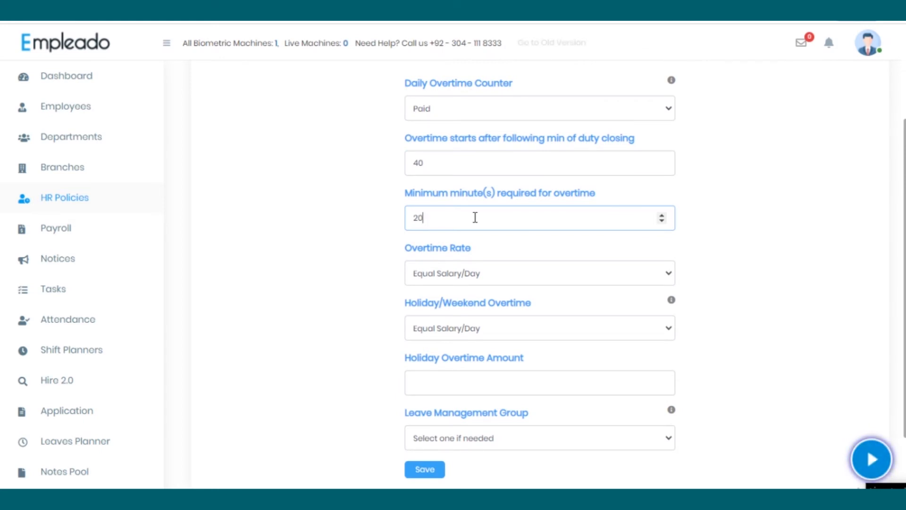
pyautogui.hotkey('ctrl', 'a')
pyautogui.write('10')
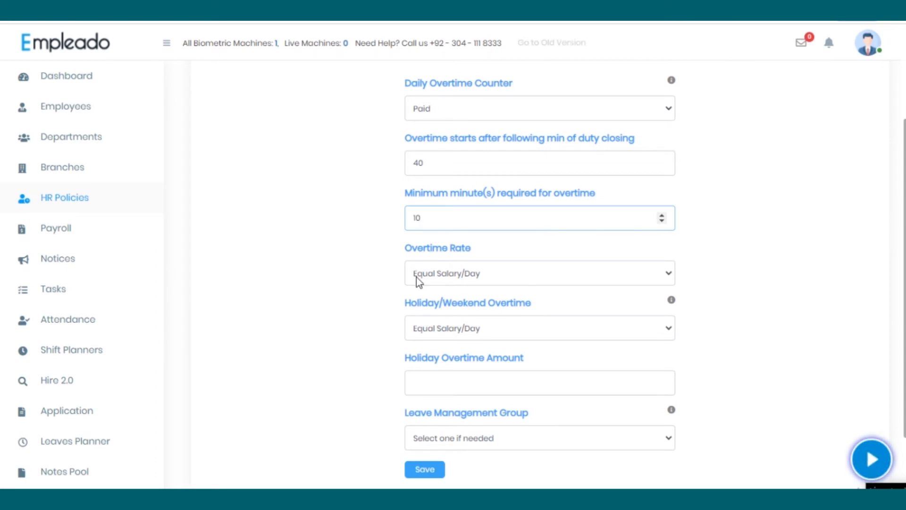
# Set the overtime rate type to Fixed Rate/hour with a rate of 500.
pyautogui.click(454, 278)
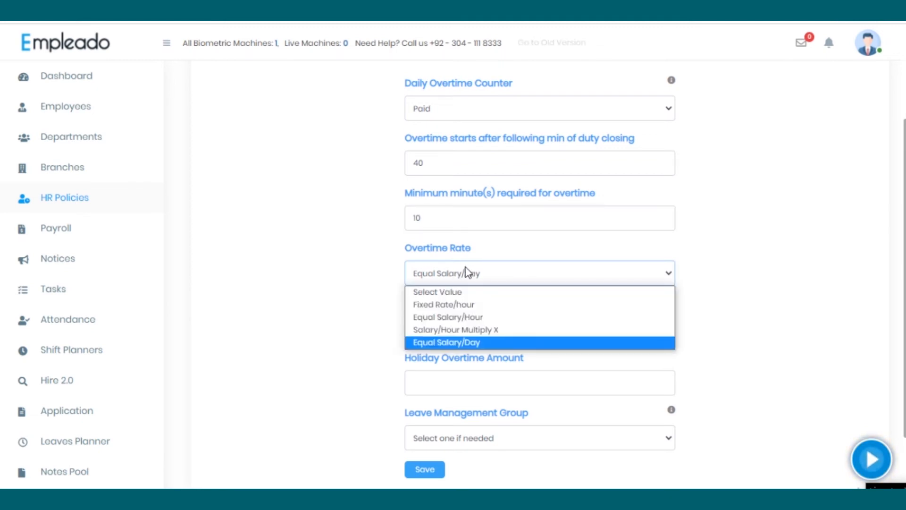
pyautogui.click(468, 276)
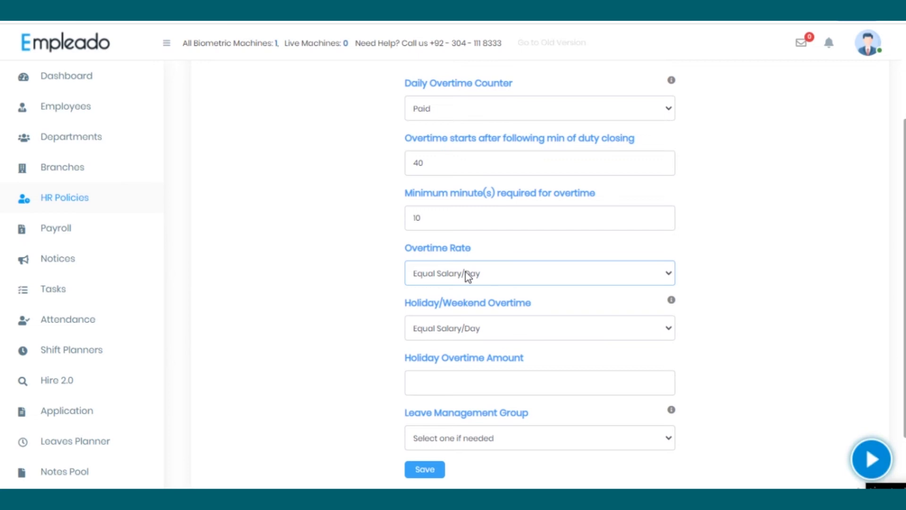
pyautogui.click(465, 272)
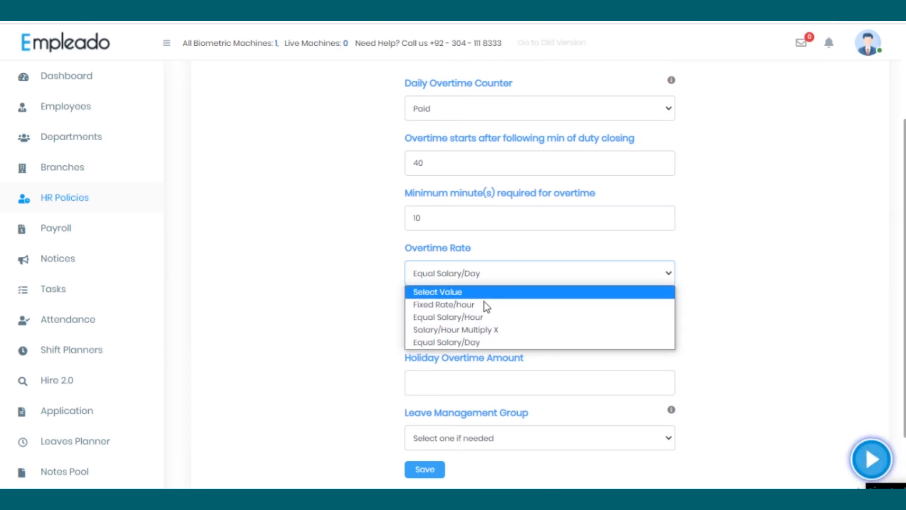
pyautogui.press('Escape')
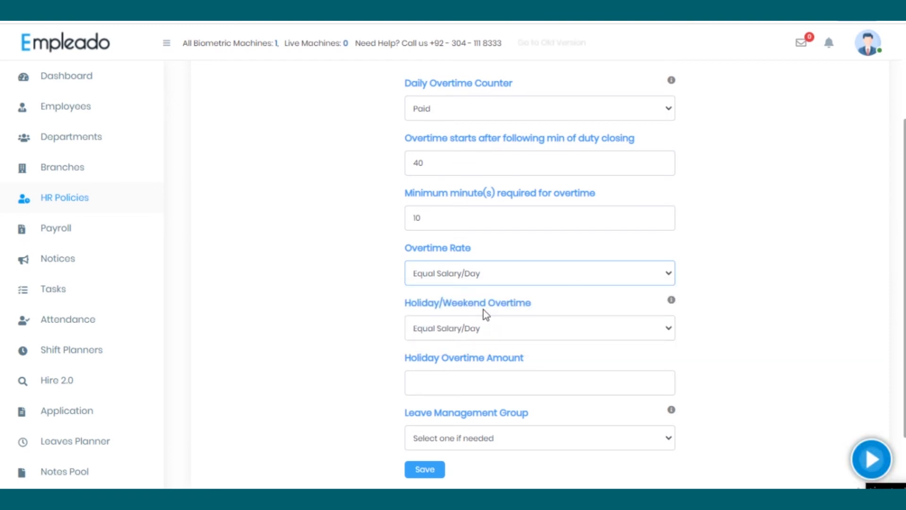
pyautogui.click(463, 336)
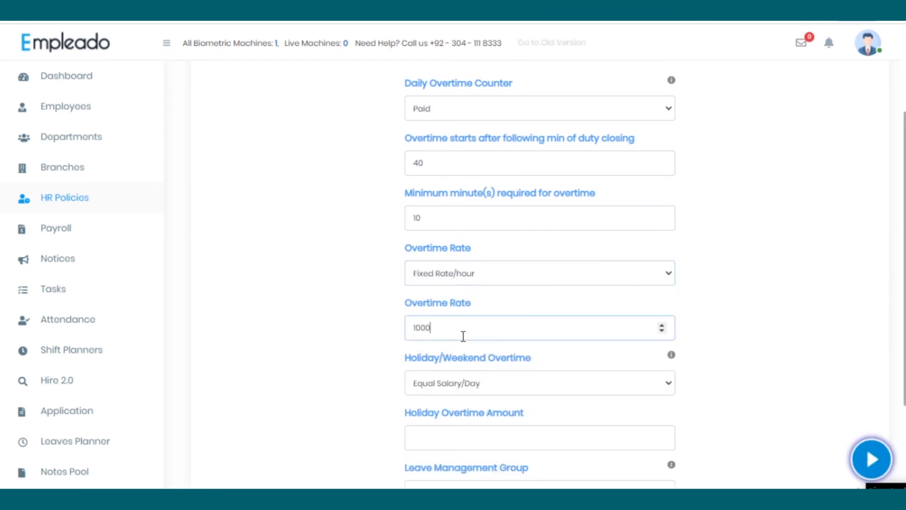
pyautogui.hotkey('ctrl', 'a')
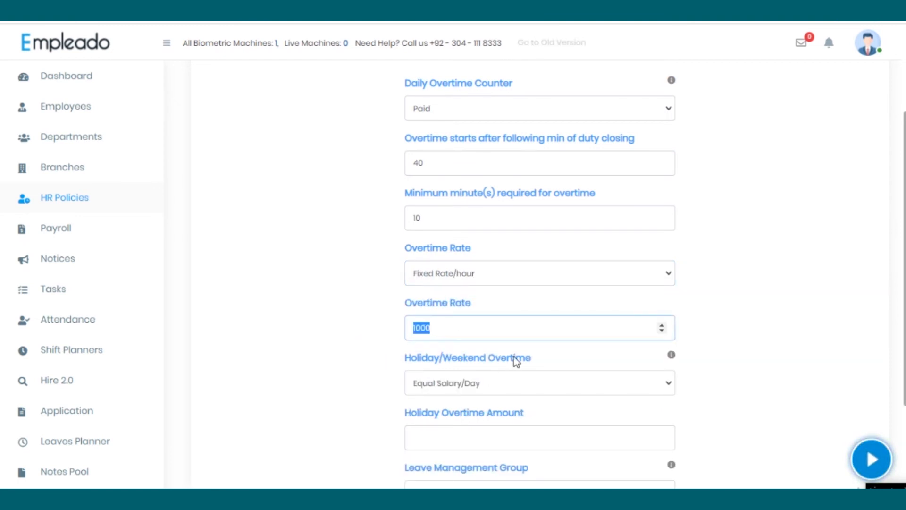
pyautogui.write('500')
# Change the overtime rate type to Equal Salary/Hour.
pyautogui.click(514, 275)
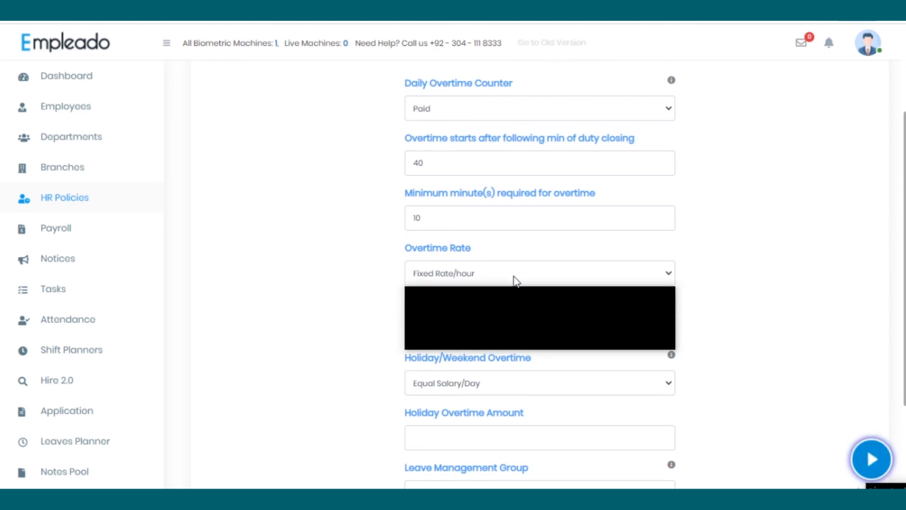
pyautogui.click(490, 317)
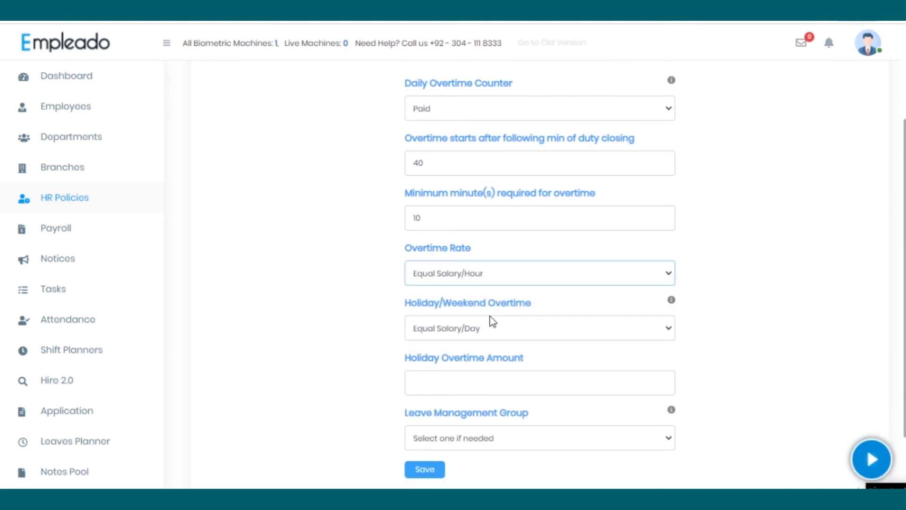
pyautogui.scroll(-2, 521, 331)
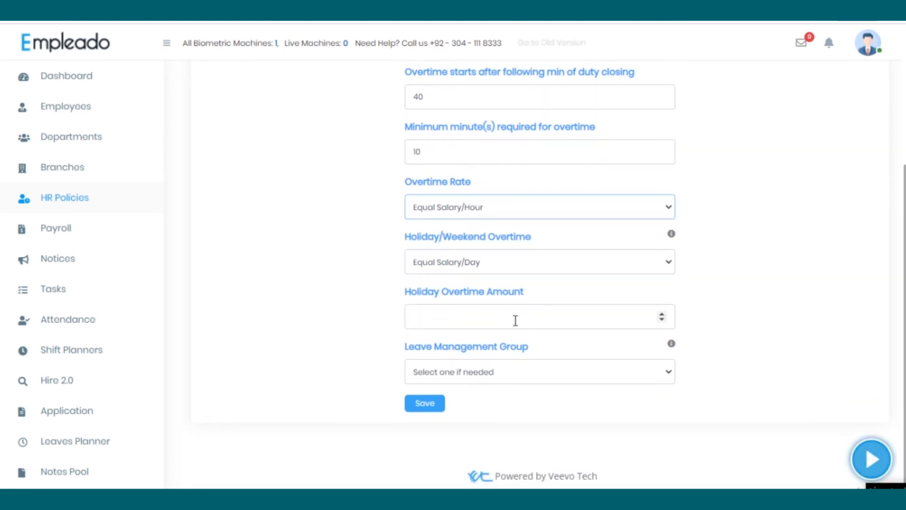
# Change the overtime rate type to Salary/Hour Multiply X with a rate of 1000.
pyautogui.click(534, 216)
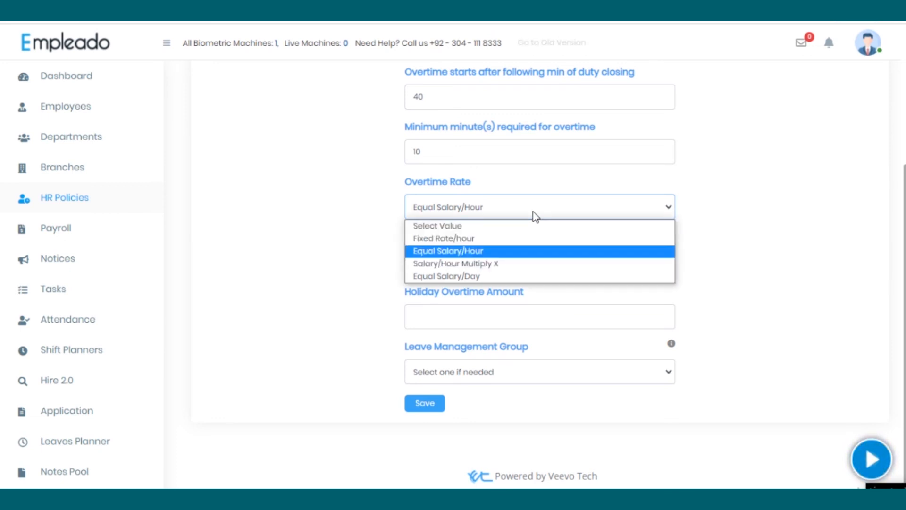
pyautogui.click(498, 263)
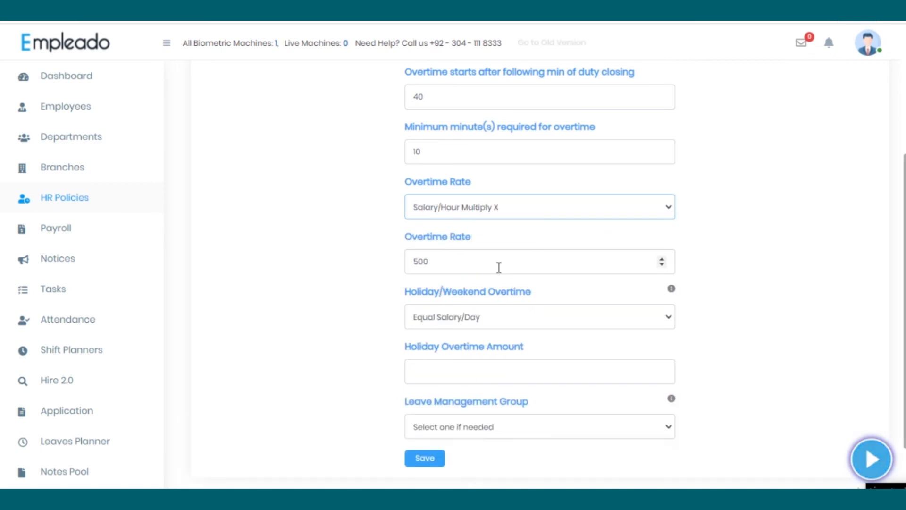
pyautogui.click(499, 267)
pyautogui.hotkey('ctrl', 'a')
pyautogui.write('1000')
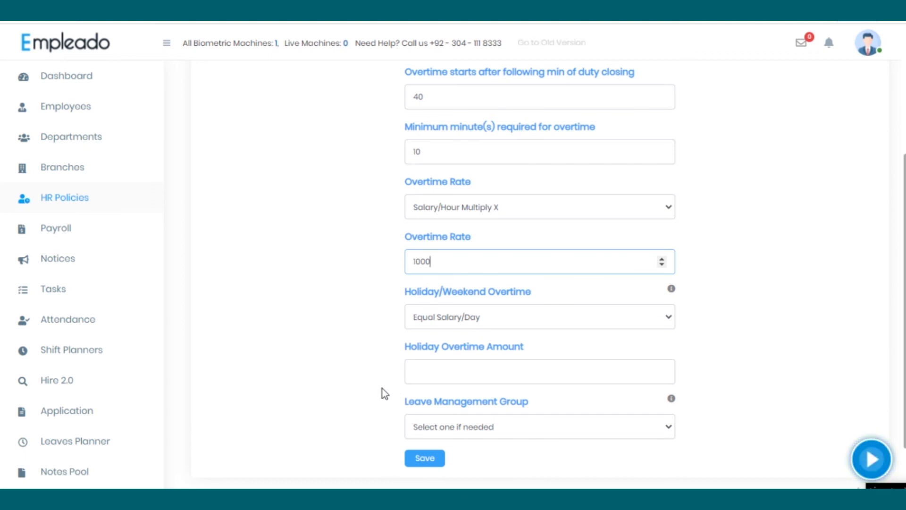
# Set both the overtime rate and the holiday/weekend overtime to Equal Salary/Day.
pyautogui.click(457, 208)
pyautogui.click(448, 277)
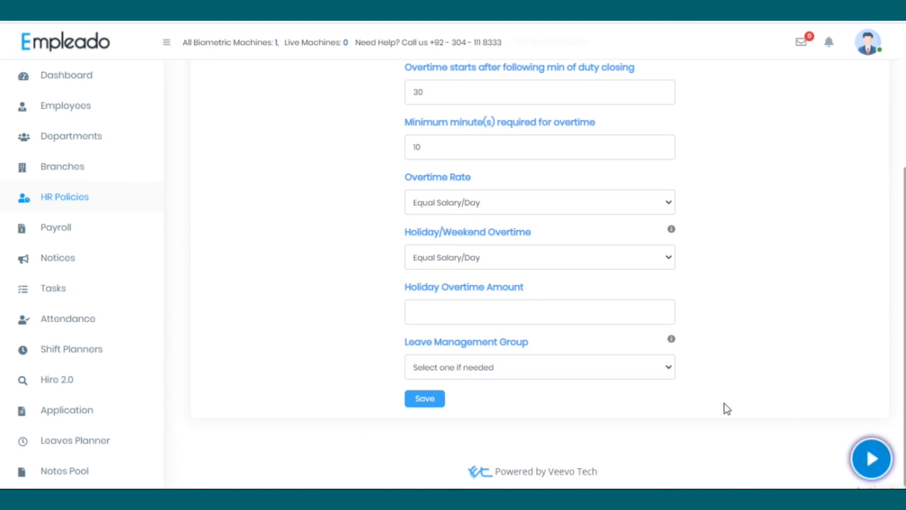
pyautogui.click(529, 258)
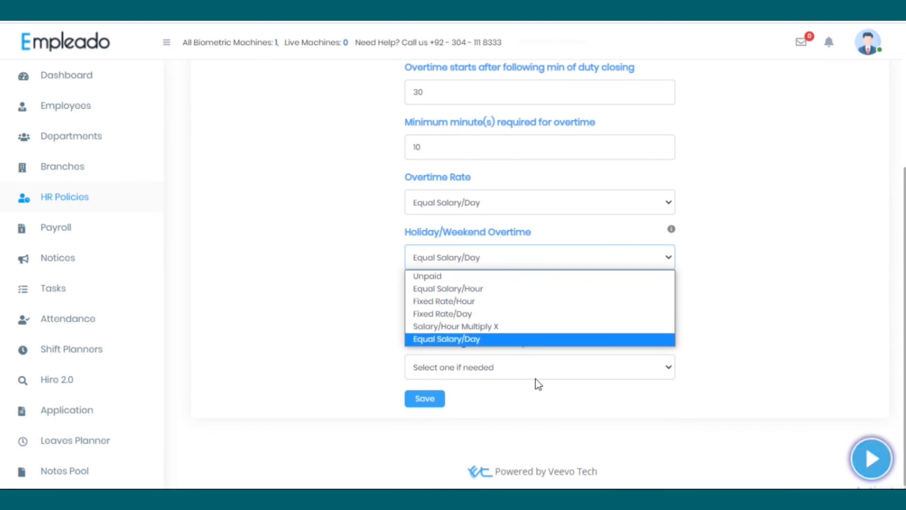
pyautogui.click(503, 342)
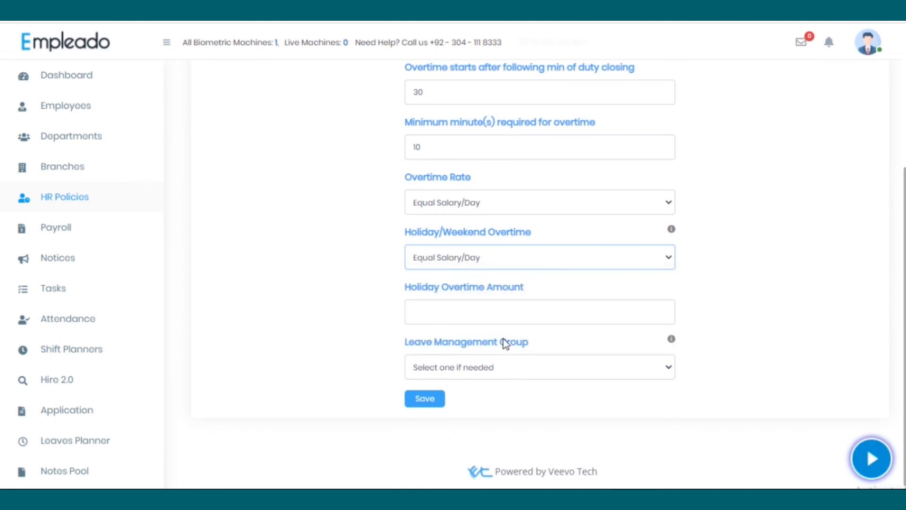
# Assign the General leave management group and save the HR policy.
pyautogui.click(464, 364)
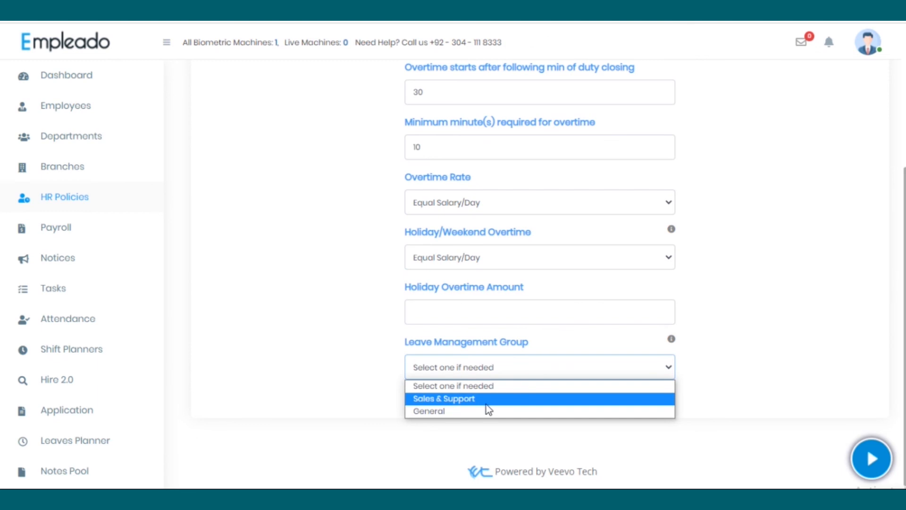
pyautogui.click(480, 410)
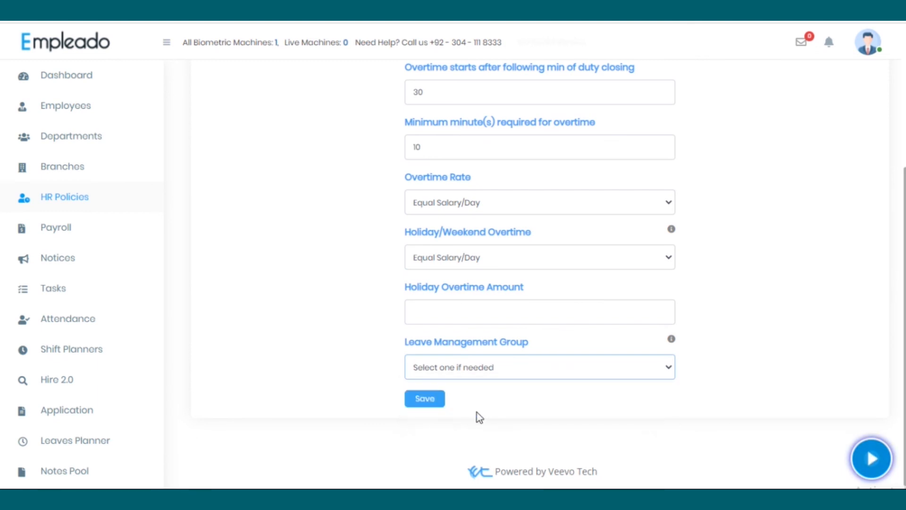
pyautogui.click(427, 400)
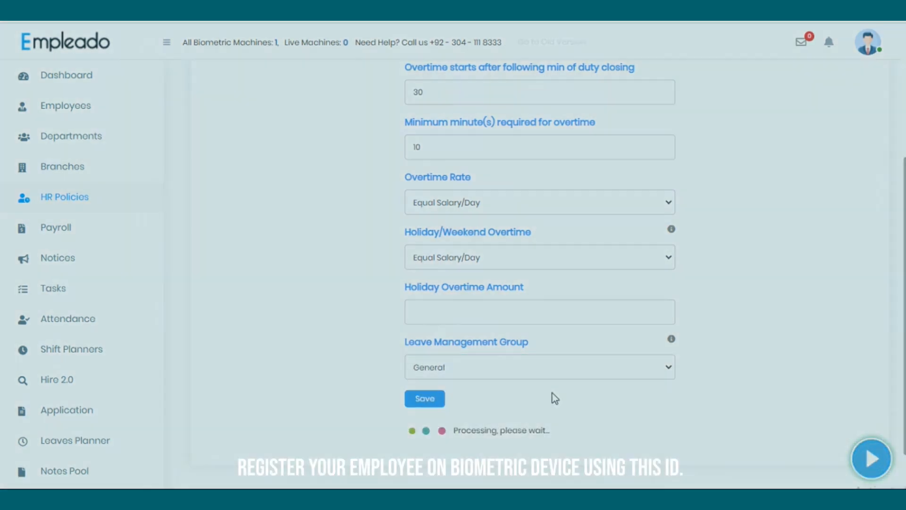